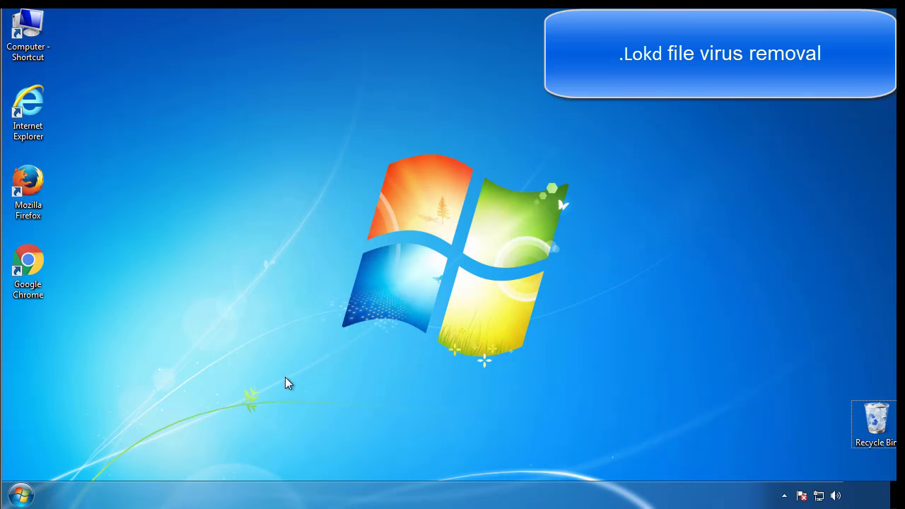
Step: Enable a minimal Safe boot in System Configuration (msconfig) and restart the computer
click(21, 496)
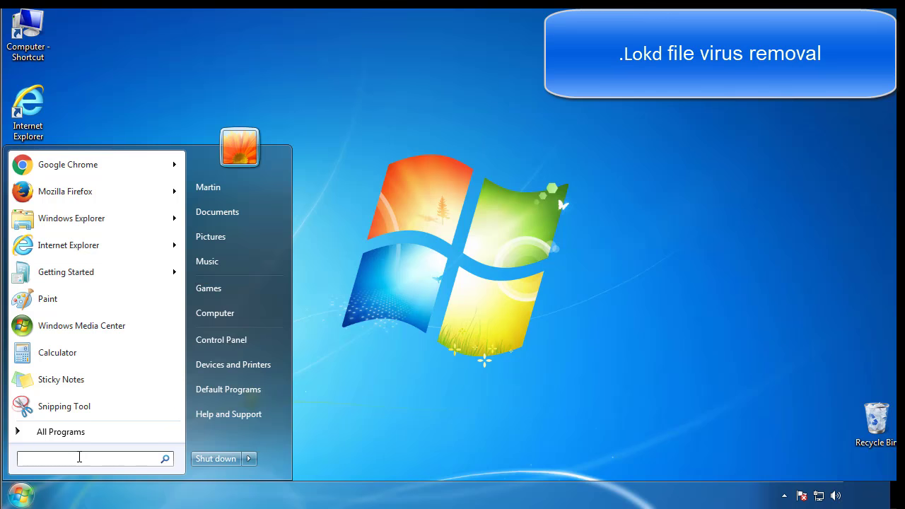
text(msconfig)
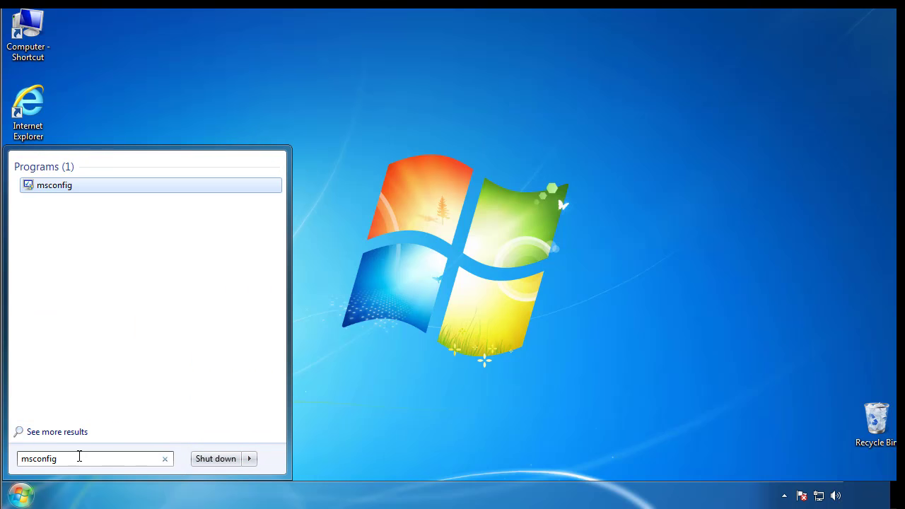
key(Return)
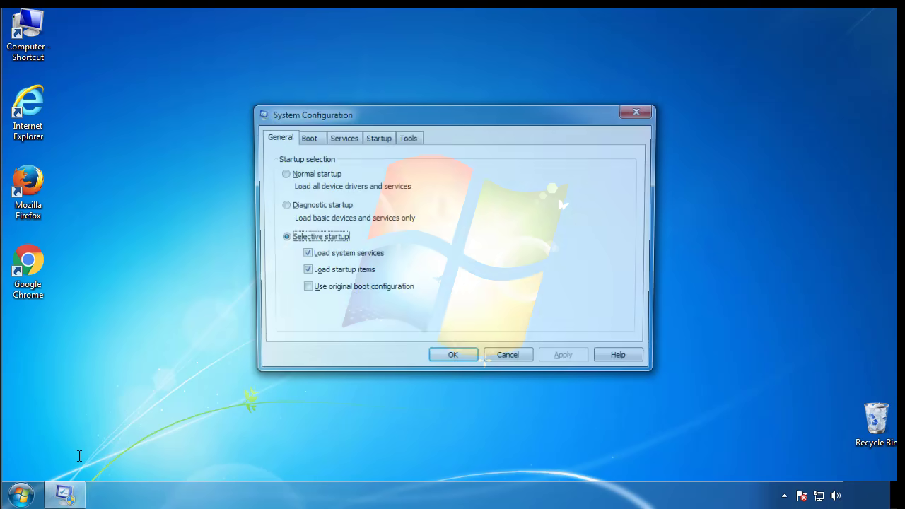
click(305, 138)
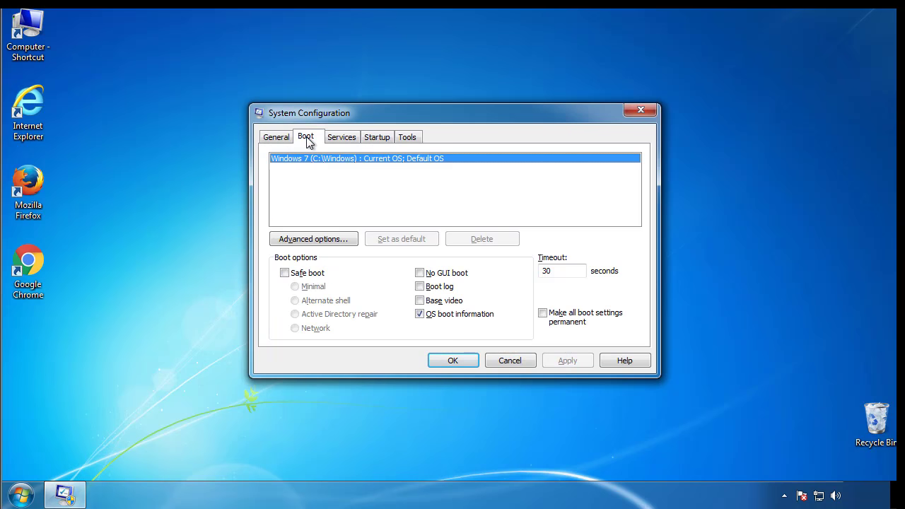
click(284, 273)
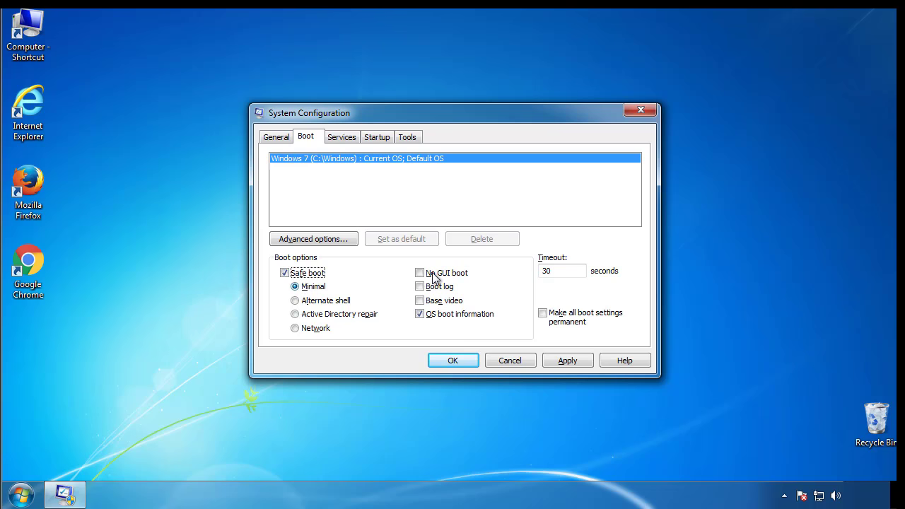
click(459, 361)
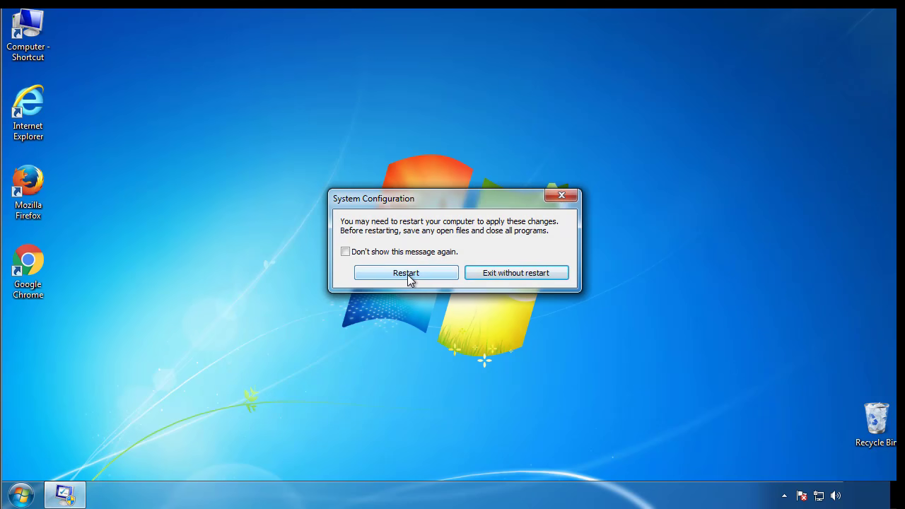
click(408, 276)
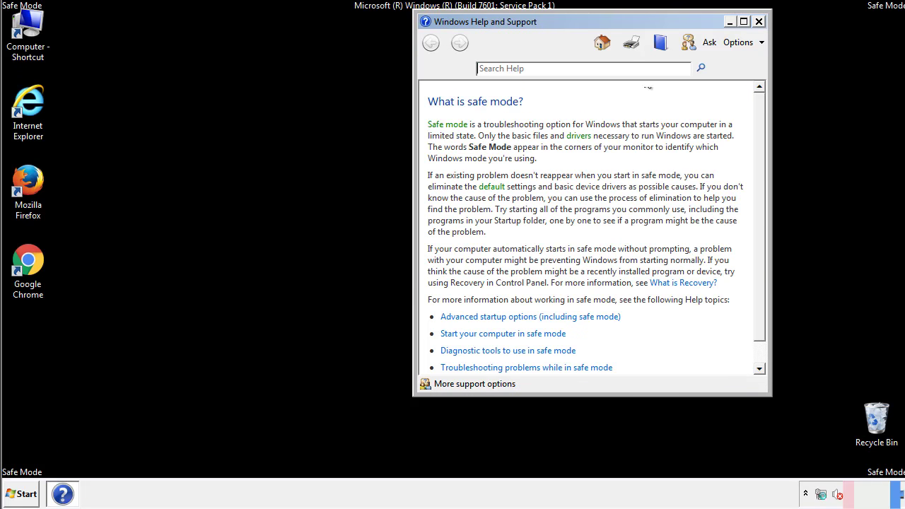
Step: Dismiss the safe mode help and apply Folder Options with hidden files, folders, and drives shown
click(758, 22)
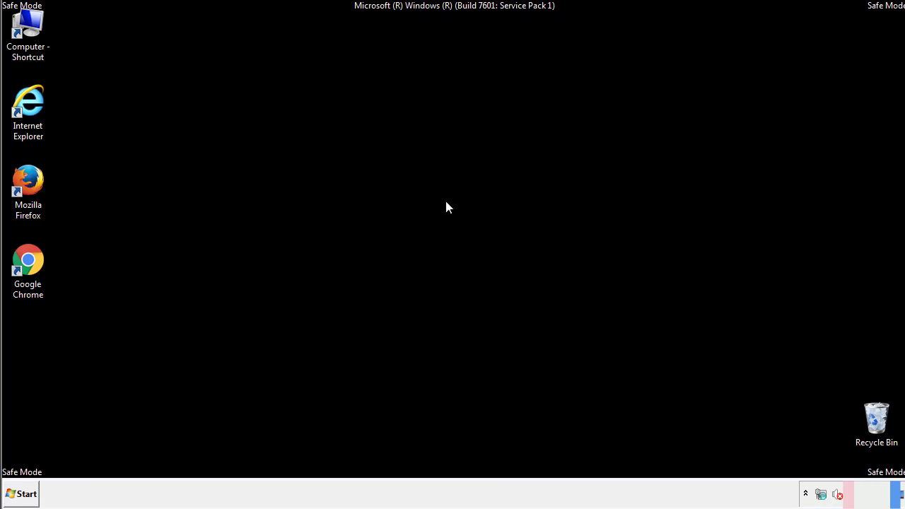
click(27, 493)
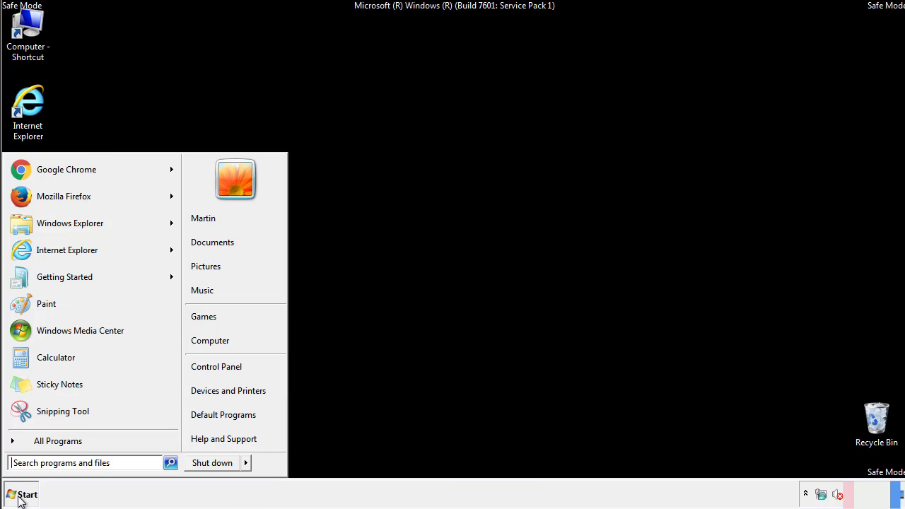
click(225, 362)
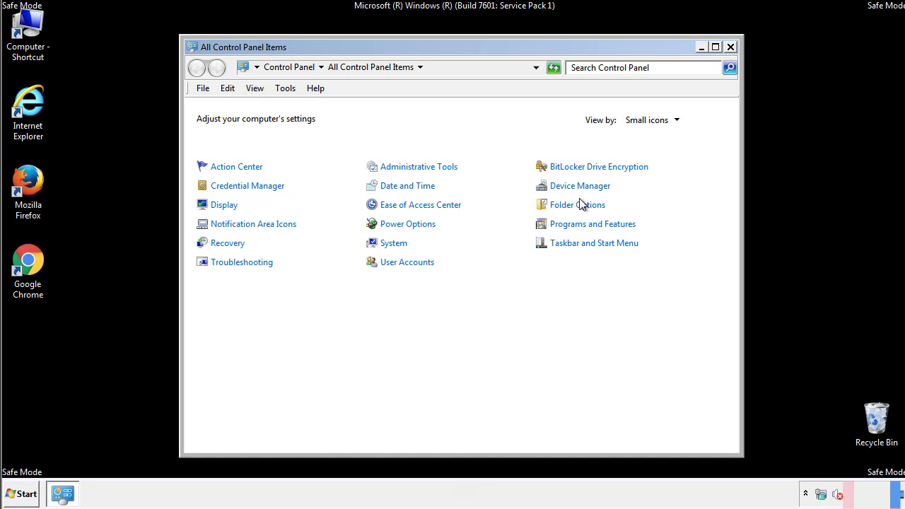
click(580, 205)
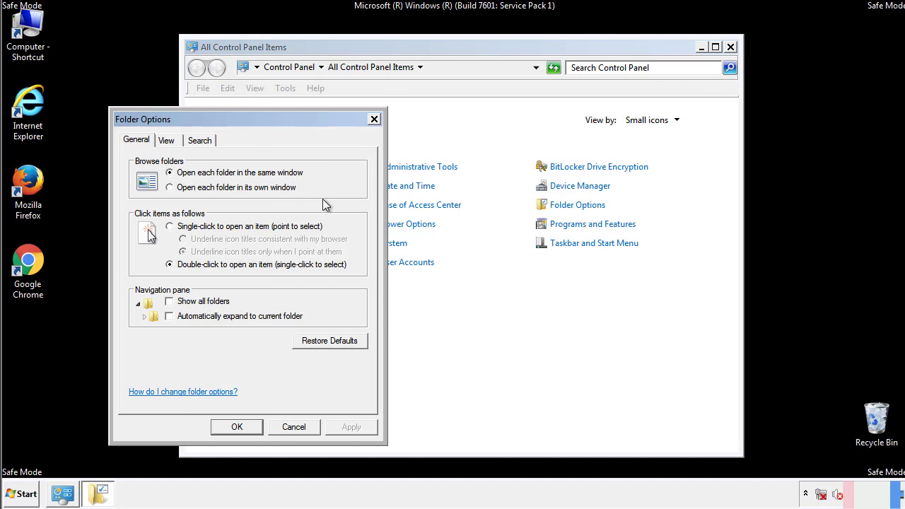
click(168, 141)
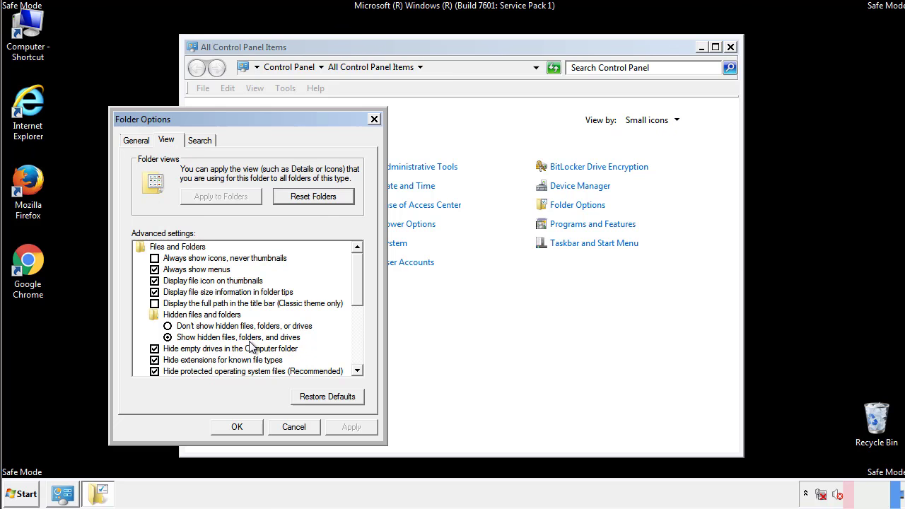
click(241, 427)
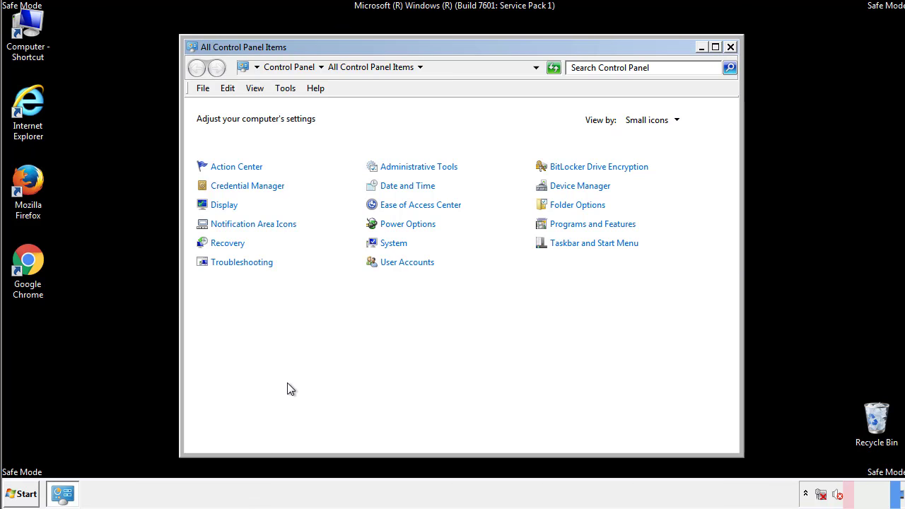
click(731, 47)
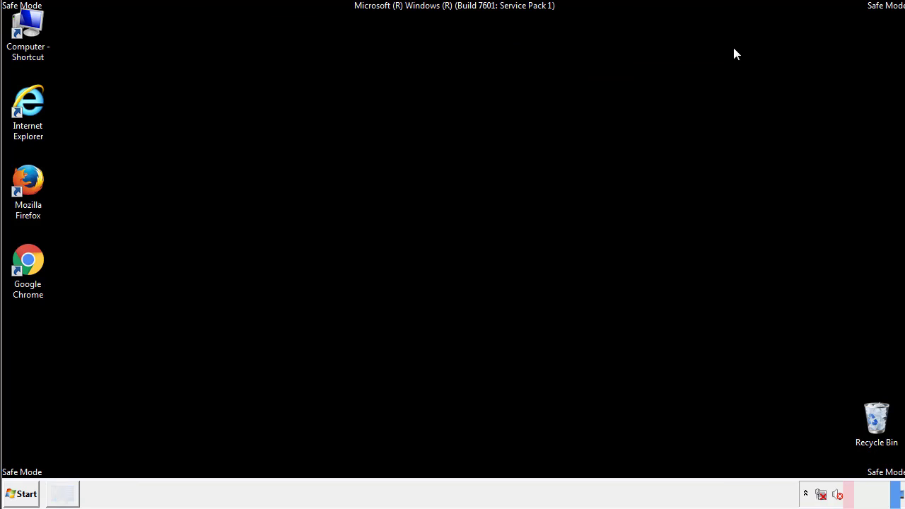
Step: Browse to the C:\Windows\System32\drivers\etc folder
double_click(28, 23)
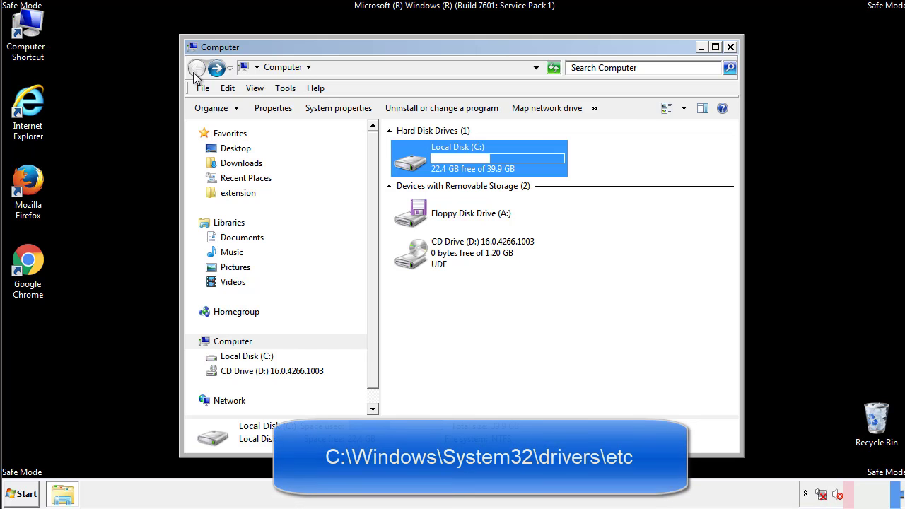
double_click(414, 163)
click(412, 260)
double_click(412, 260)
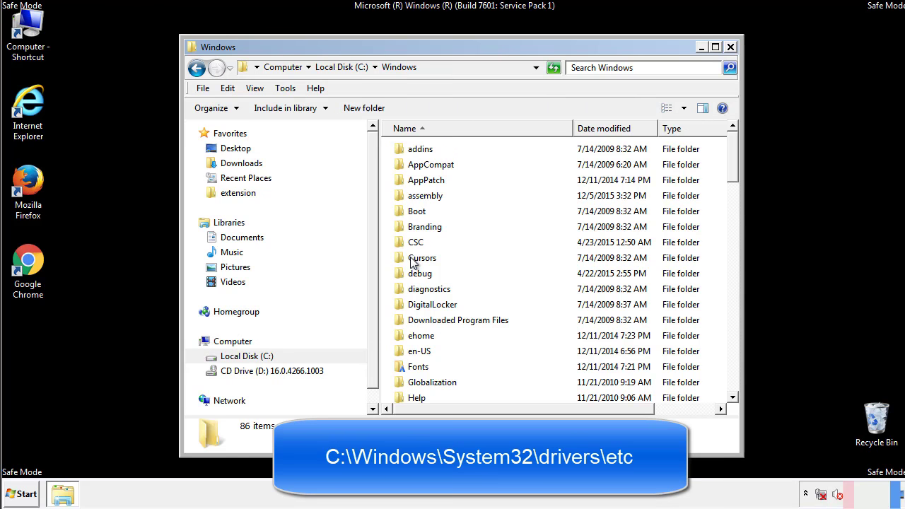
scroll(416, 318, down, 2)
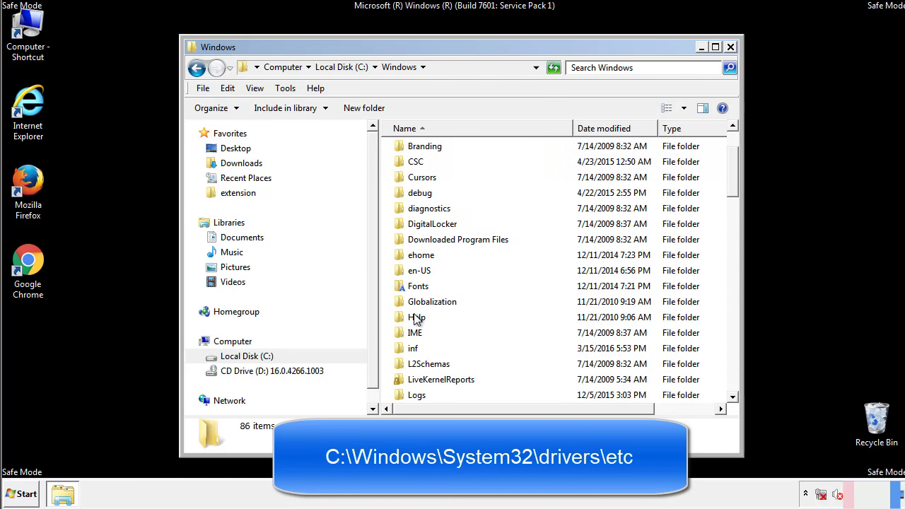
scroll(416, 319, down, 7)
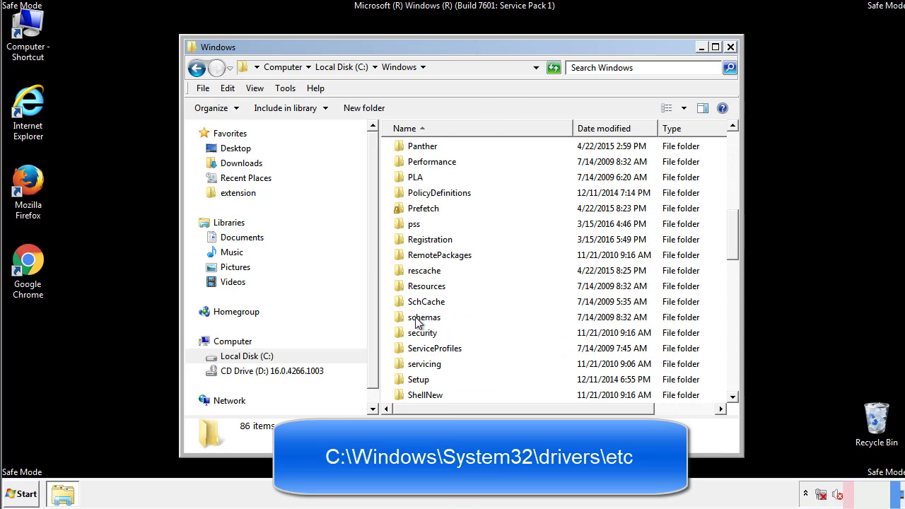
scroll(417, 322, down, 2)
double_click(428, 366)
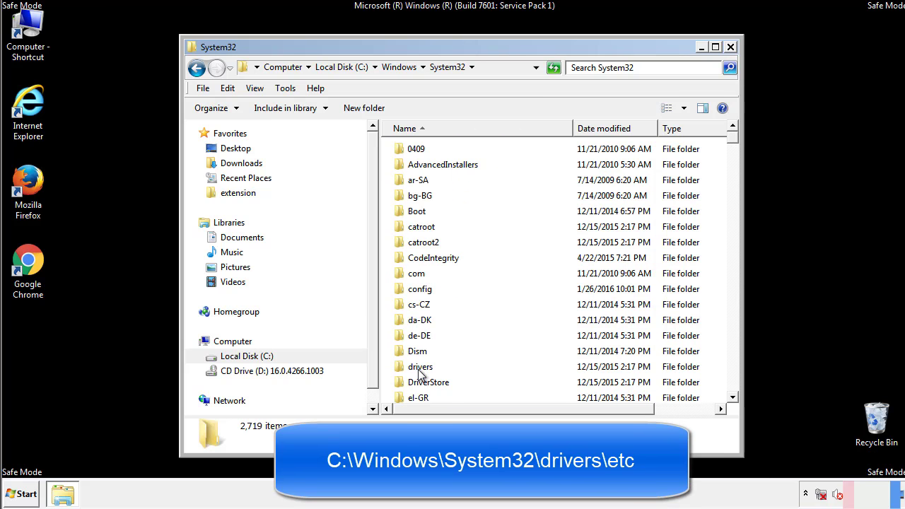
double_click(420, 368)
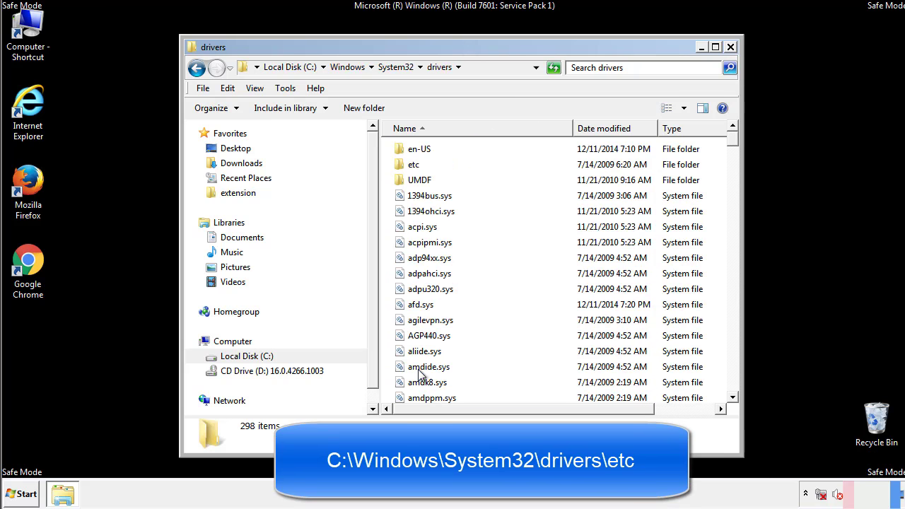
double_click(405, 167)
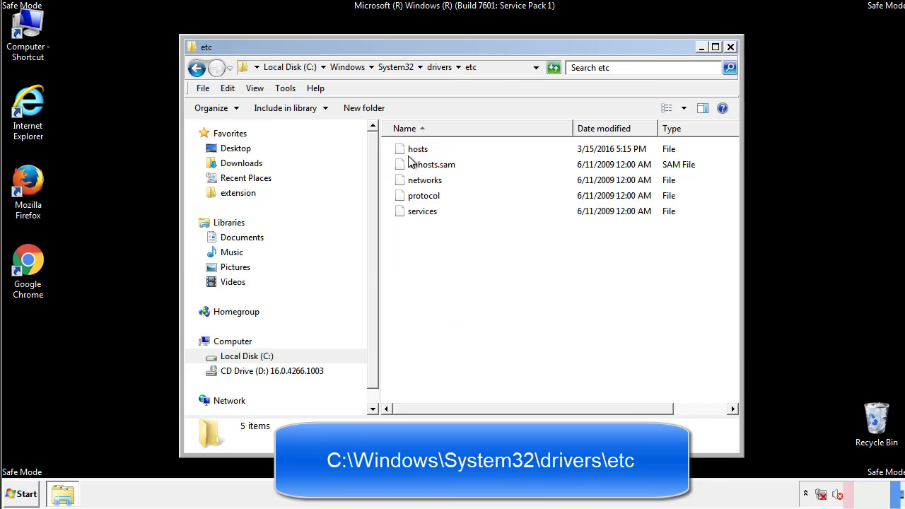
Step: Open the hosts file with Notepad and reposition its window so the full text is in view
double_click(411, 151)
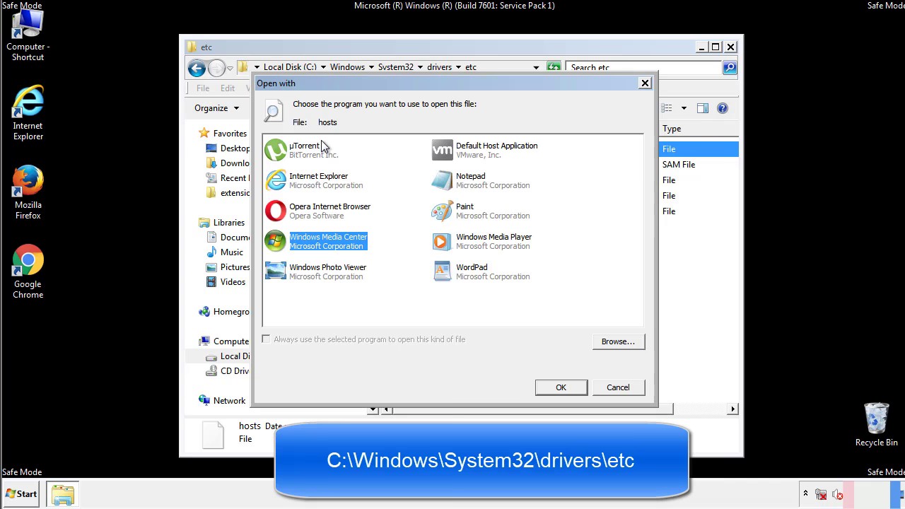
click(459, 185)
click(561, 388)
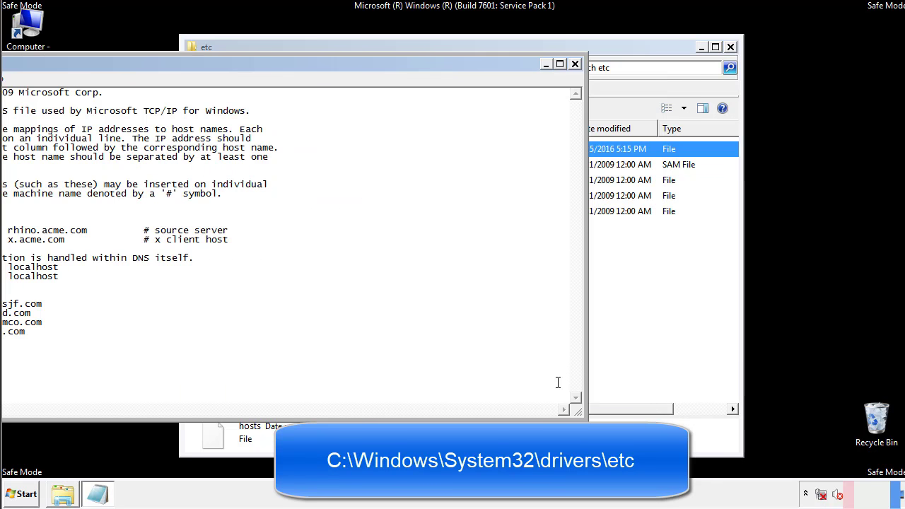
drag(370, 63, 576, 78)
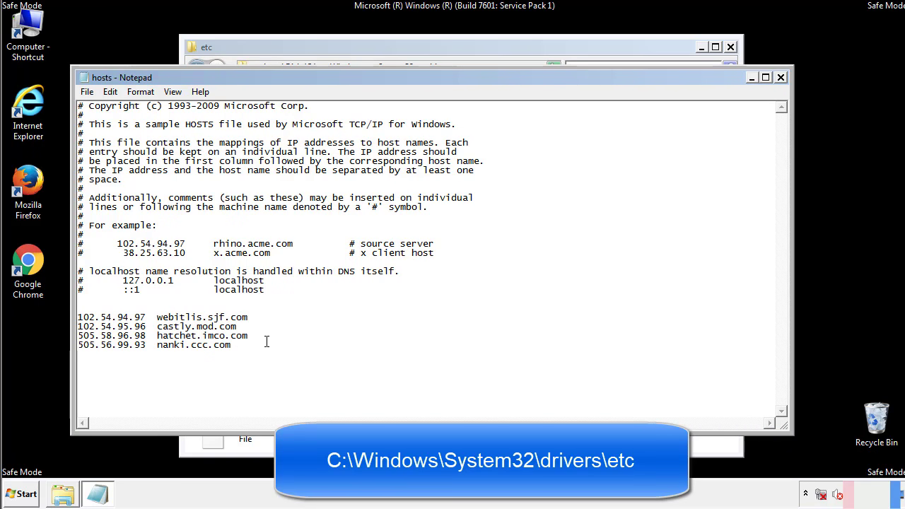
Step: Delete the four host entries from webitlis.sjf.com through nanki.ccc.com in the hosts file, and close the file and its folder
drag(253, 346, 78, 317)
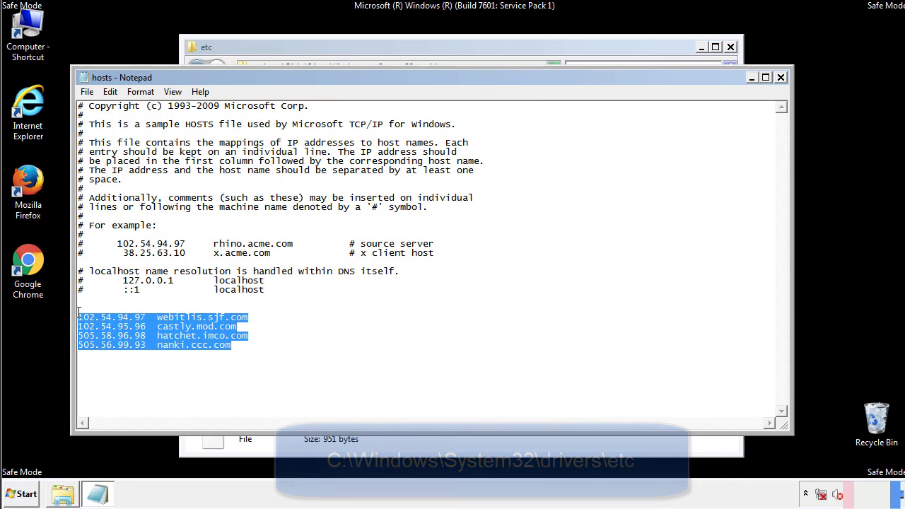
key(Delete)
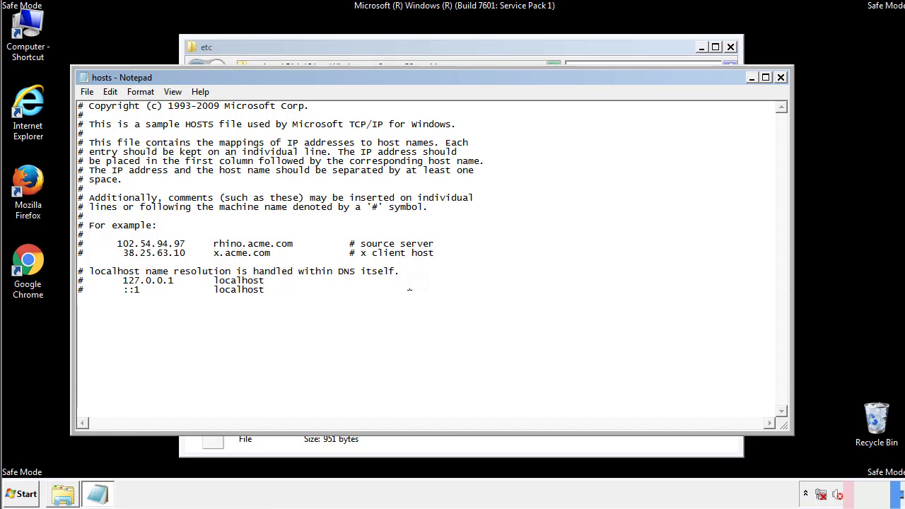
click(781, 79)
click(397, 259)
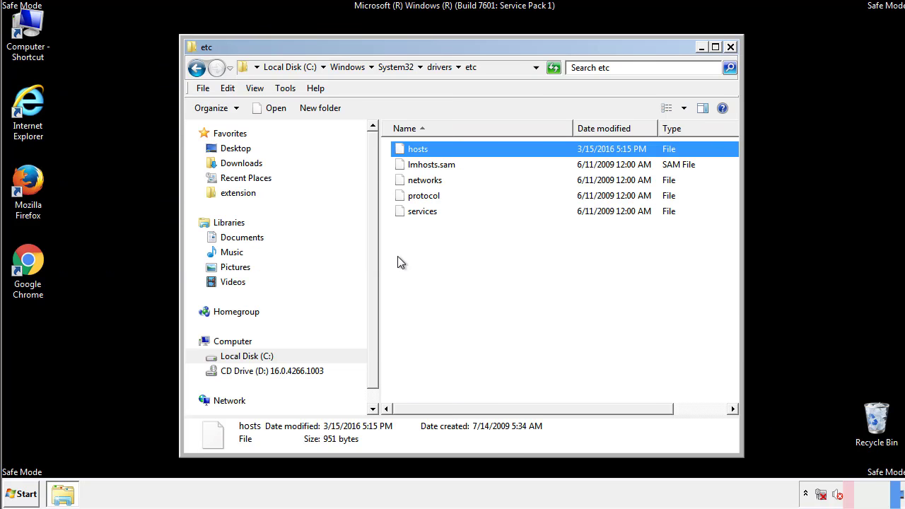
click(731, 48)
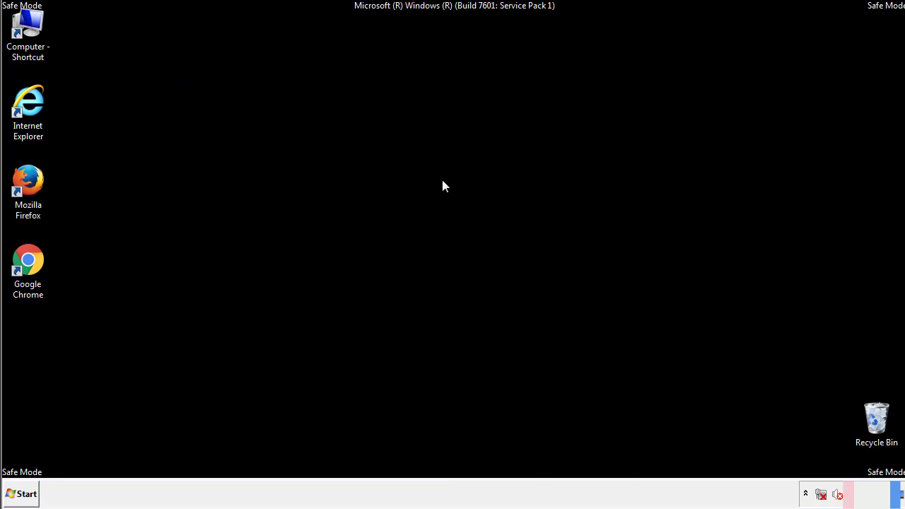
Step: Open the current user's Startup programs folder
click(25, 494)
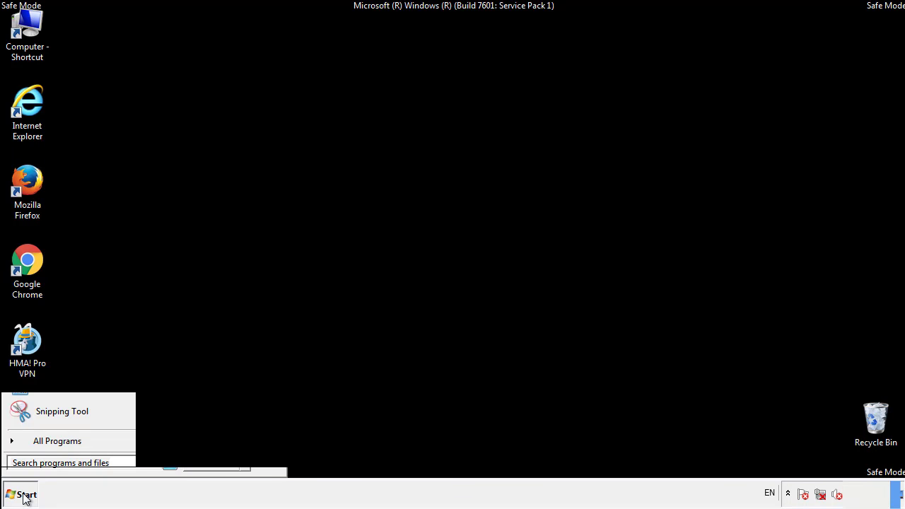
click(41, 446)
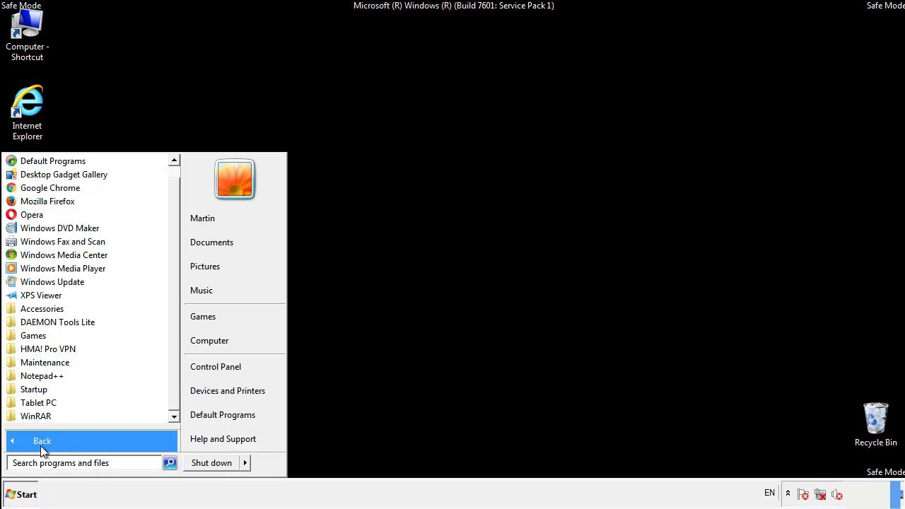
right_click(38, 392)
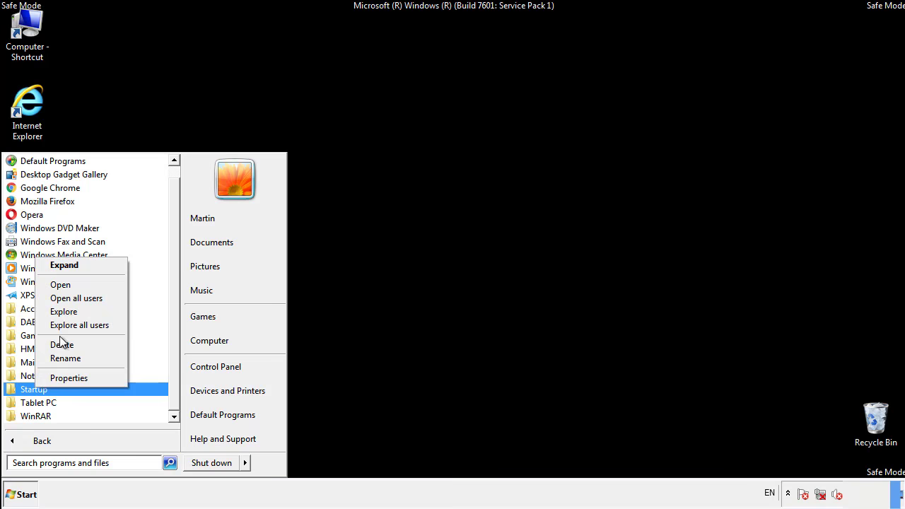
click(69, 285)
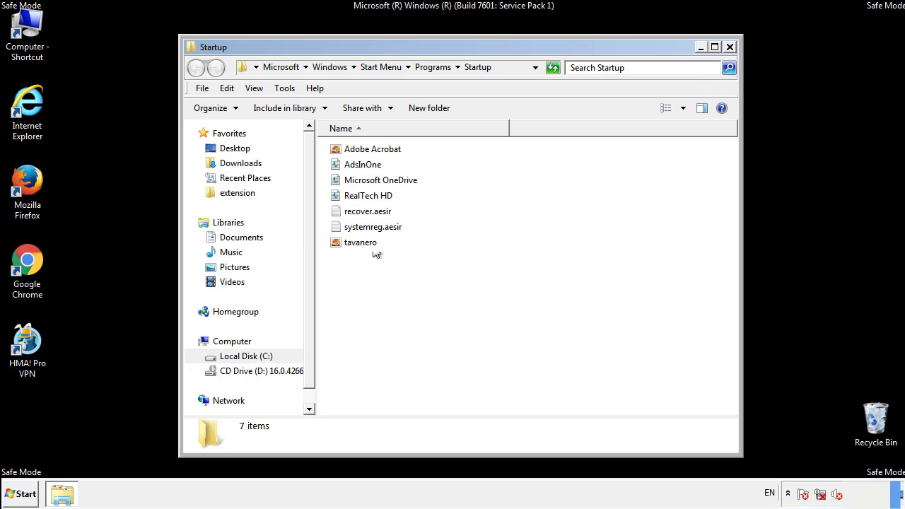
Step: Delete AdsInOne, recover.aesir, systemreg.aesir and tavanero from the Startup folder, and close the folder
click(366, 164)
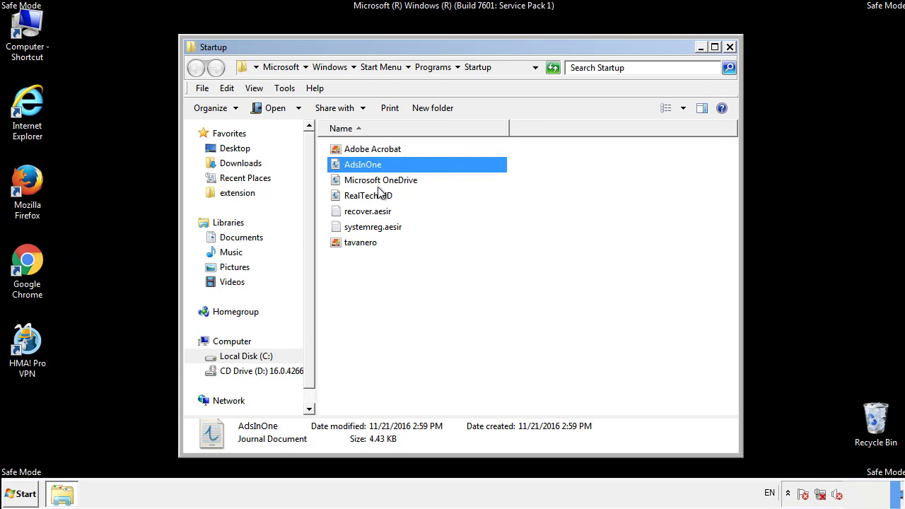
ctrl+click(368, 212)
ctrl+click(375, 227)
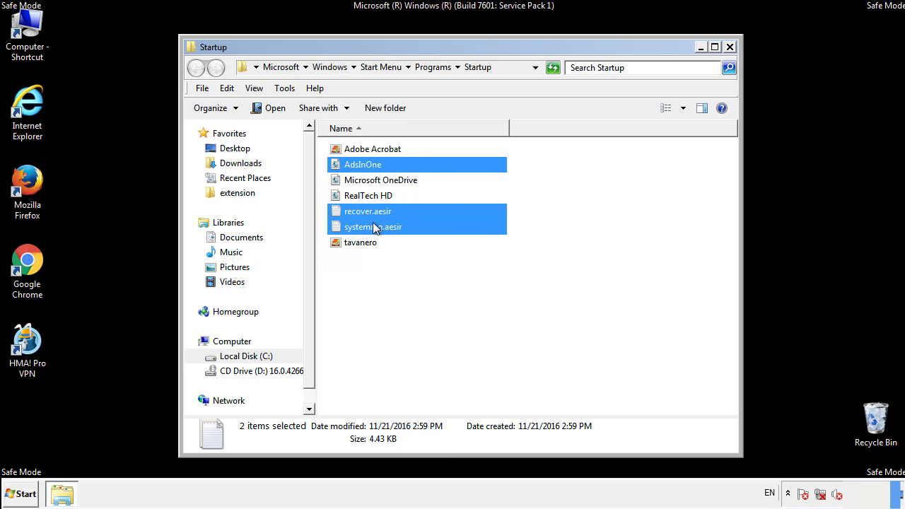
ctrl+click(362, 243)
right_click(359, 244)
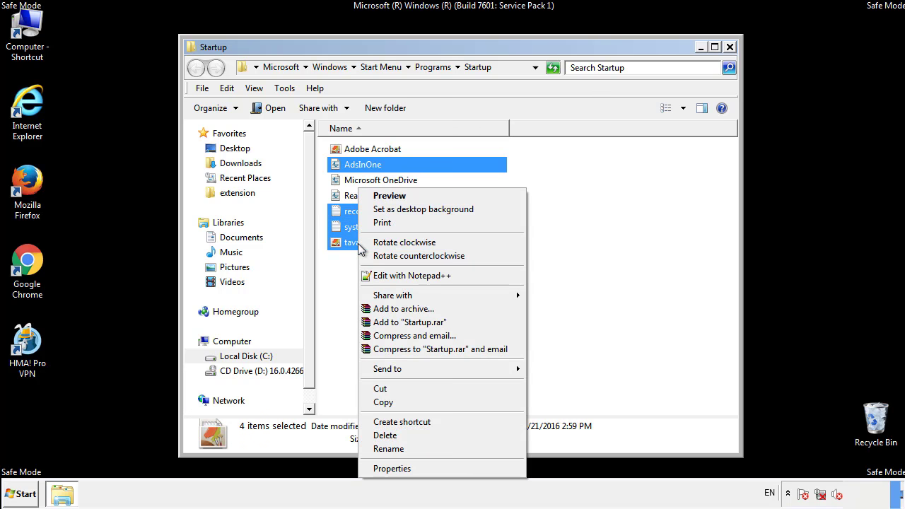
click(384, 435)
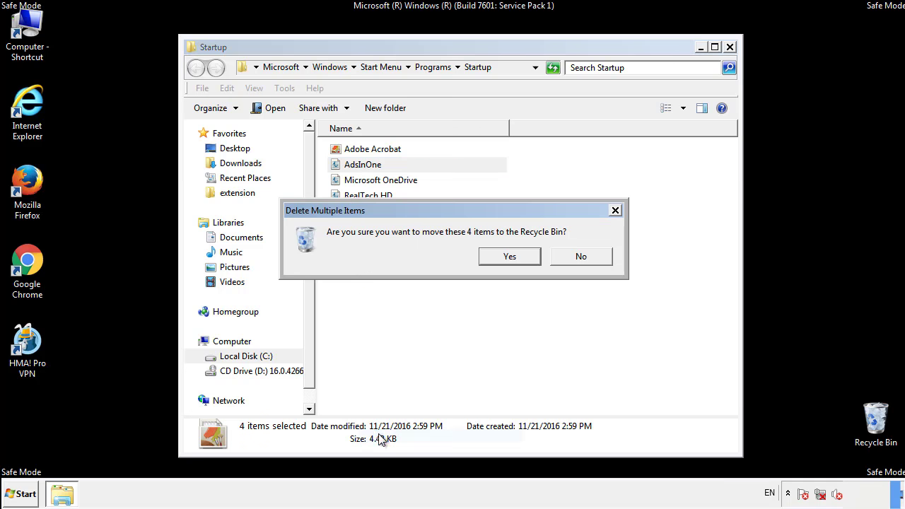
click(510, 256)
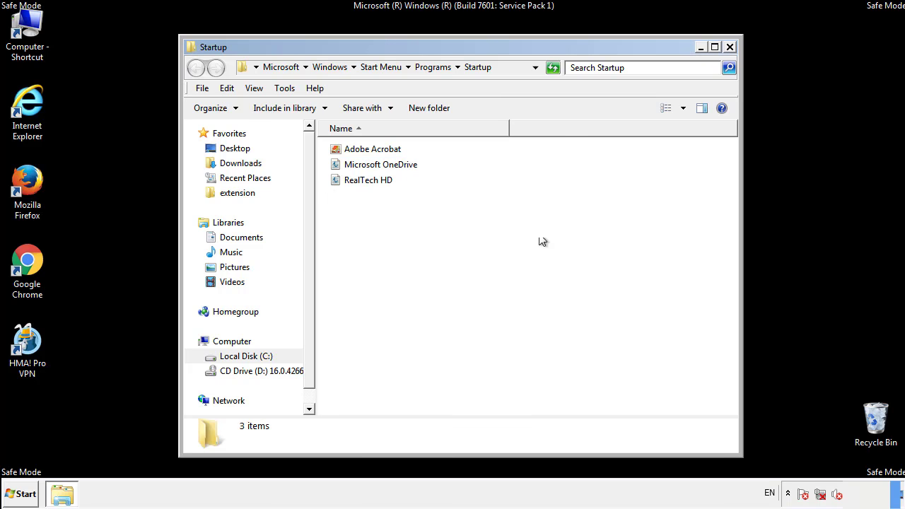
click(732, 55)
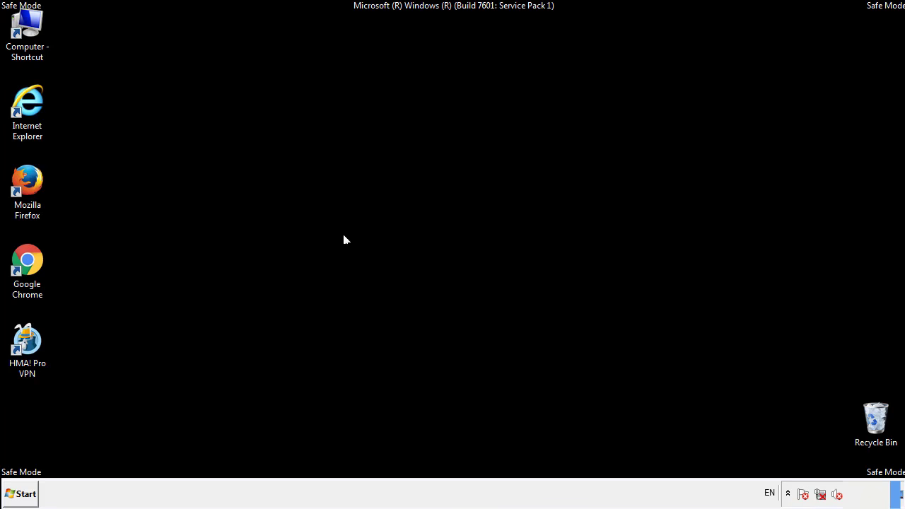
Step: Launch the Registry Editor with the regedit command
click(22, 495)
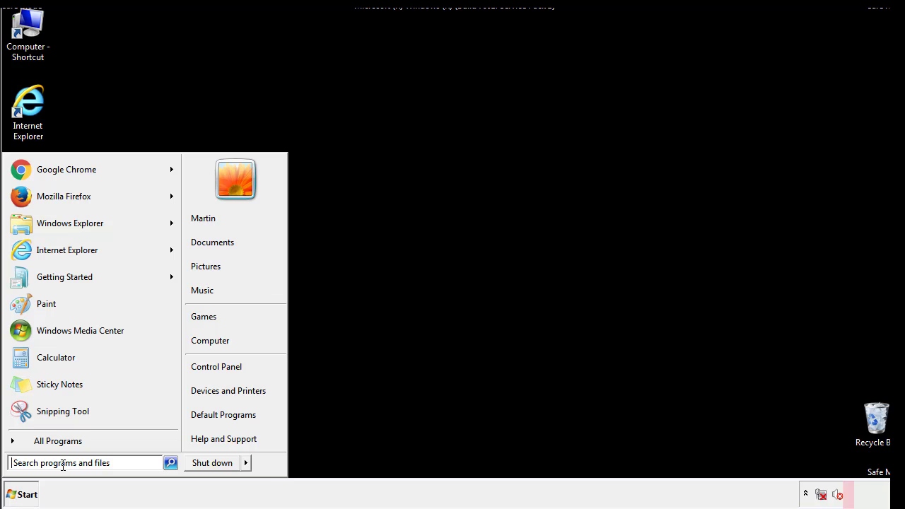
text(reged)
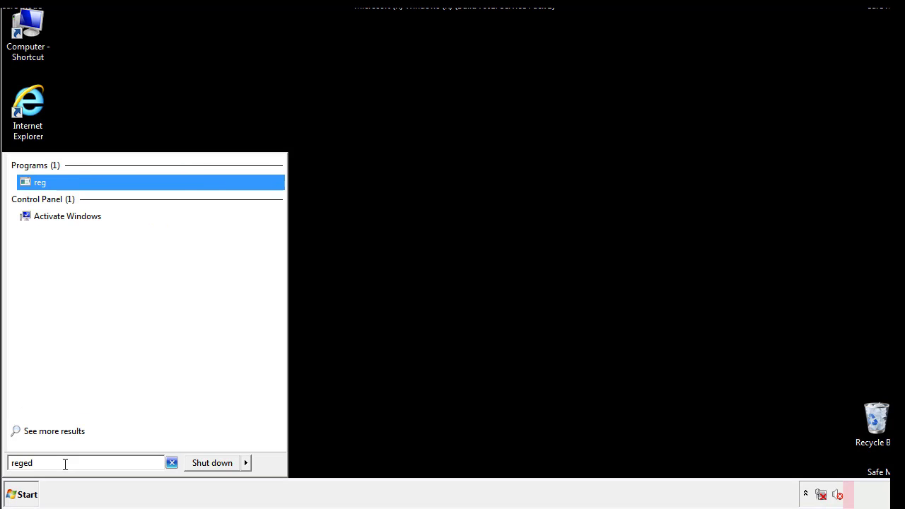
text(it)
key(Return)
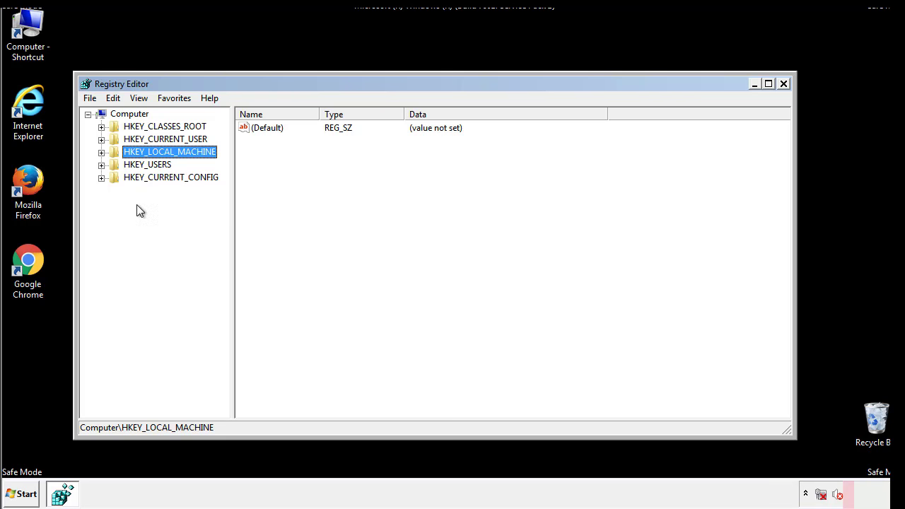
Step: Open the registry key HKEY_LOCAL_MACHINE\SOFTWARE\Microsoft\Windows\CurrentVersion\Run
click(101, 153)
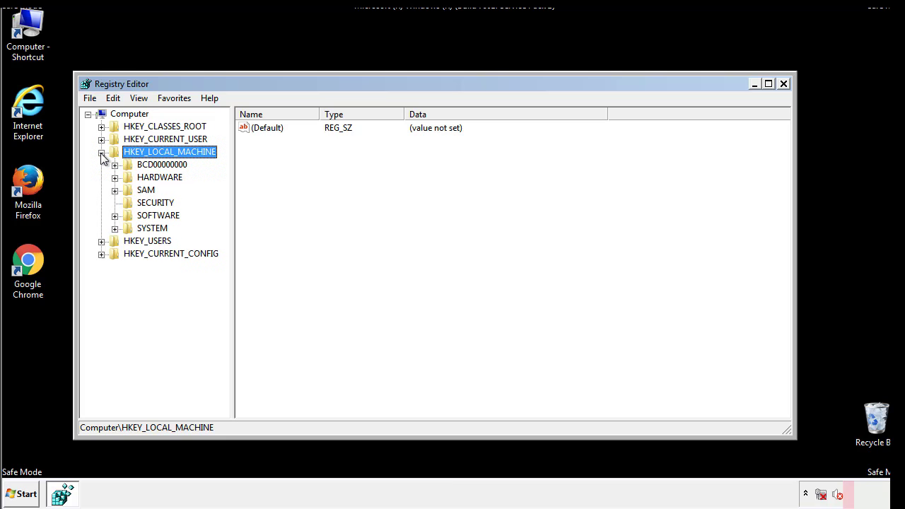
click(114, 217)
drag(223, 209, 224, 235)
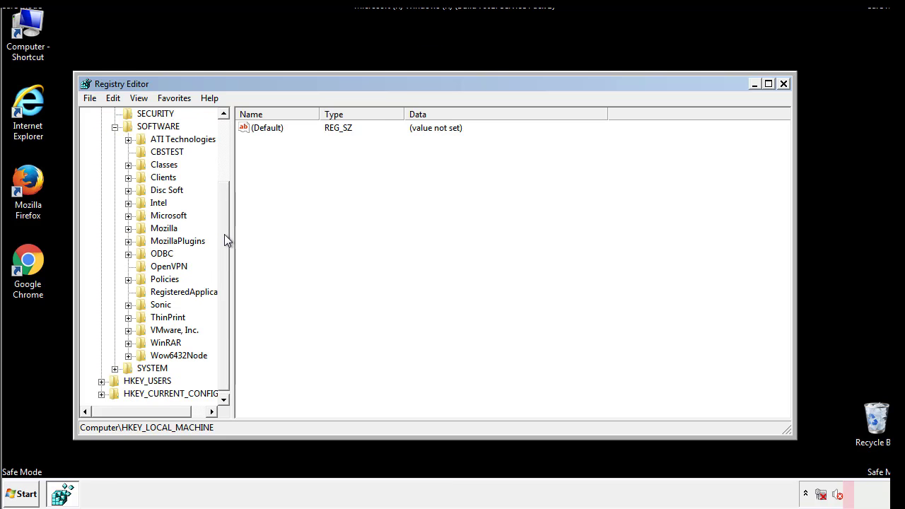
click(128, 215)
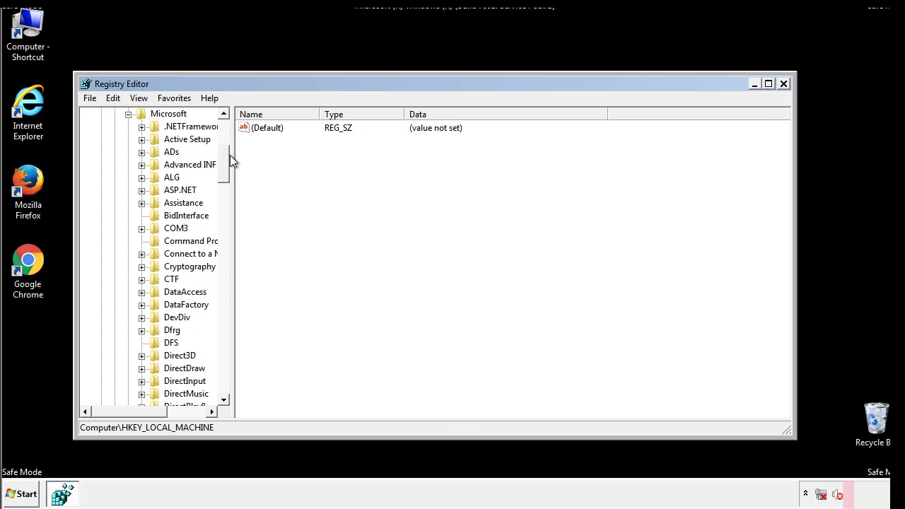
drag(223, 173, 225, 366)
click(142, 216)
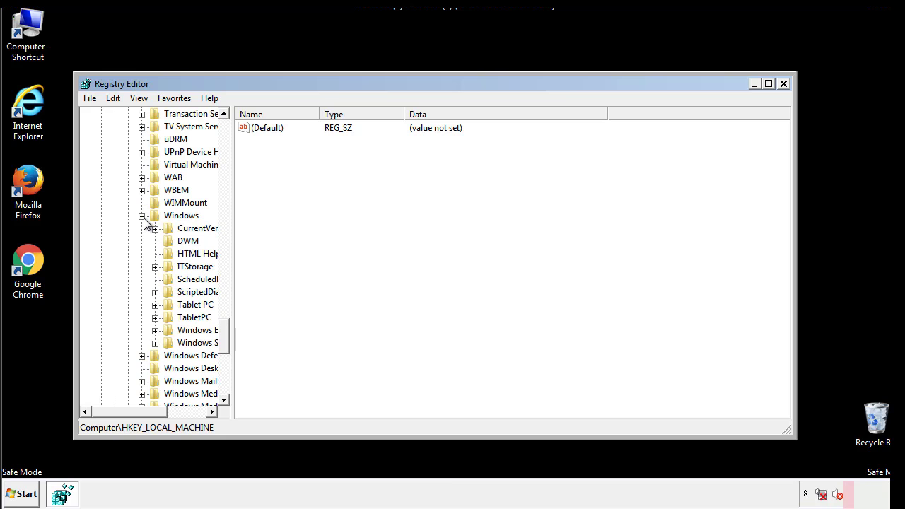
drag(125, 412, 150, 415)
click(116, 229)
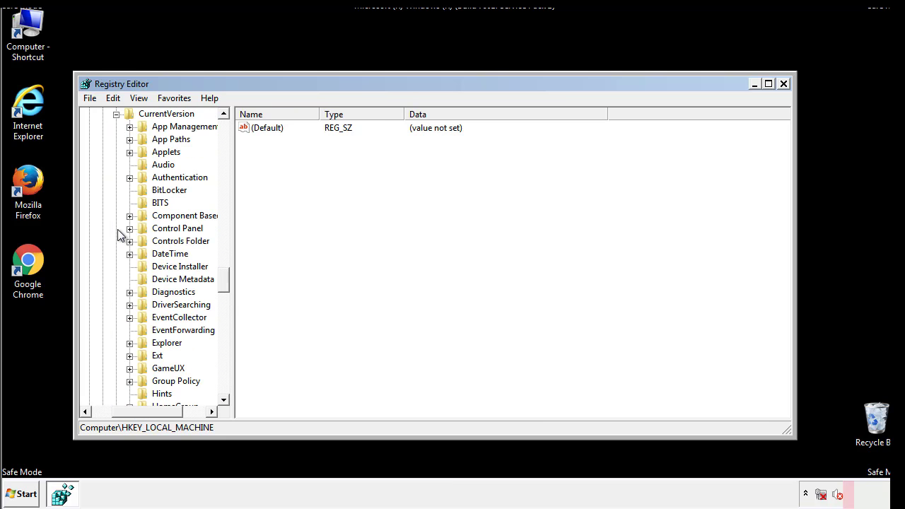
drag(229, 283, 224, 328)
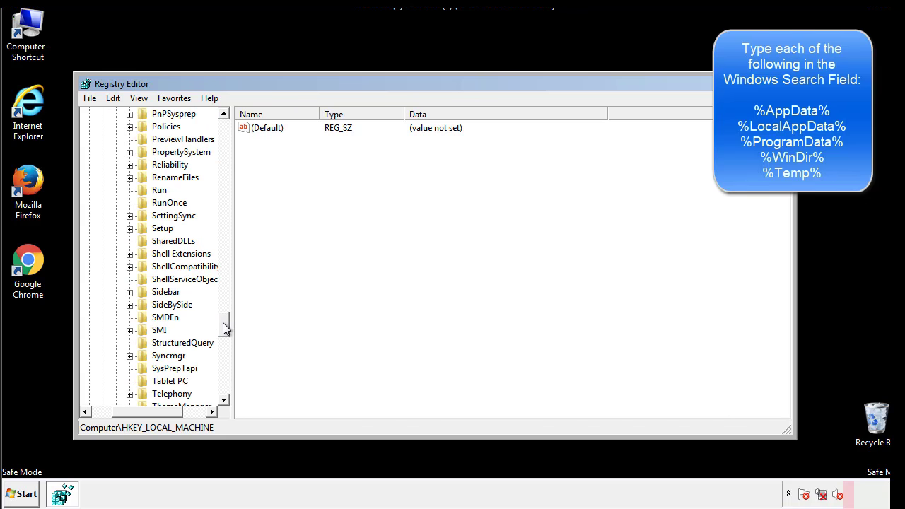
click(148, 191)
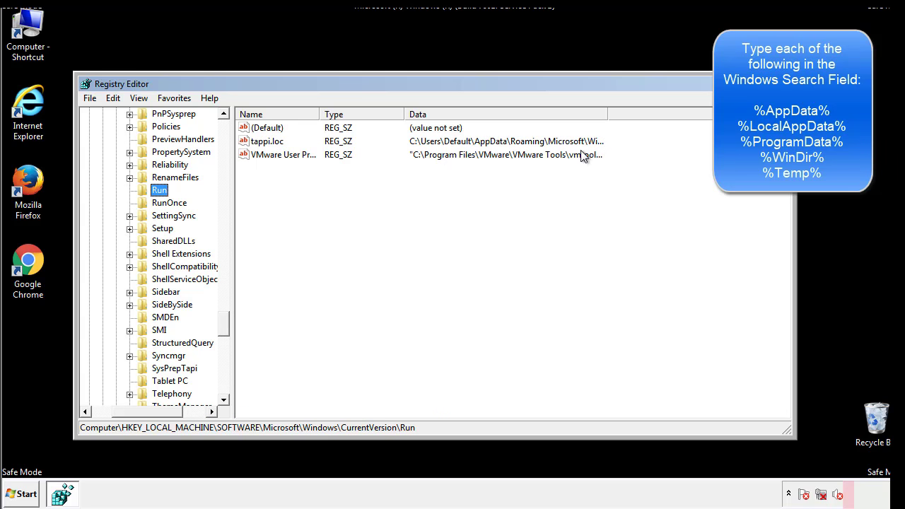
Step: Permanently delete the tappi.loc value from the local machine's Run key
click(269, 147)
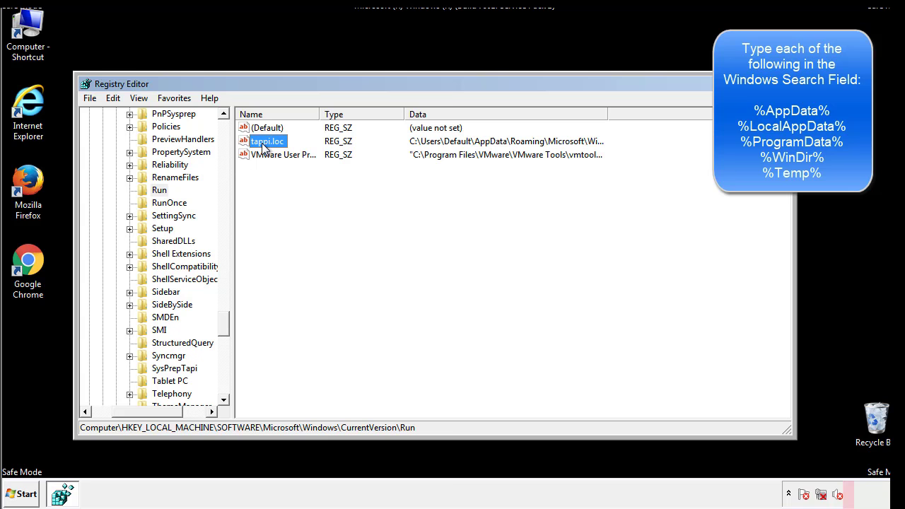
right_click(261, 144)
click(283, 184)
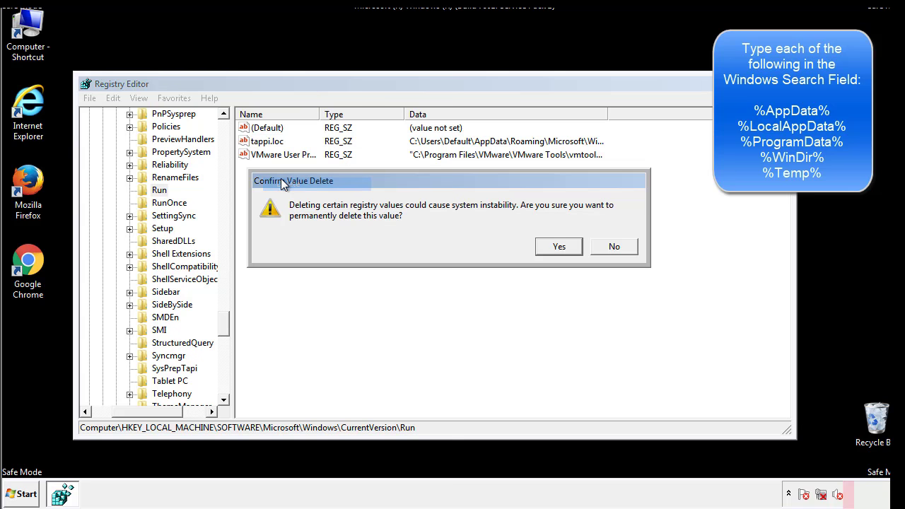
click(551, 248)
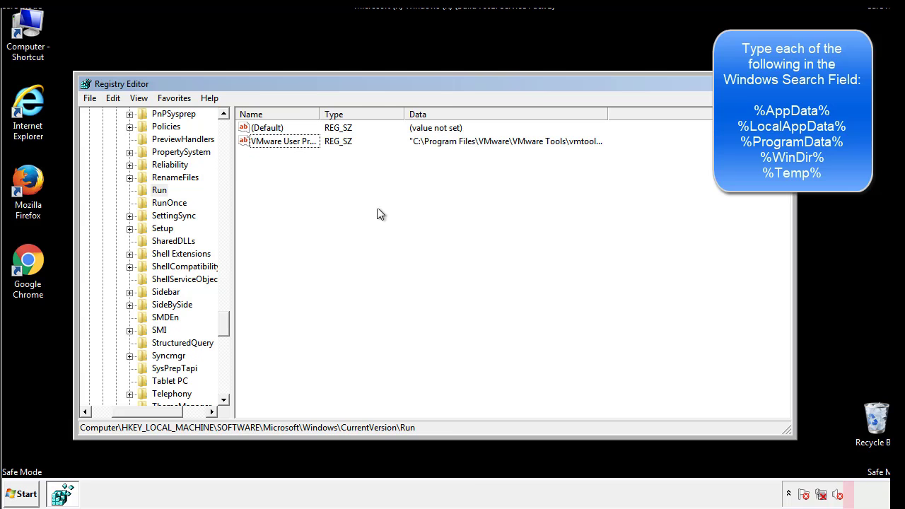
Step: Collapse the HKEY_LOCAL_MACHINE branch of the registry tree
drag(224, 324, 225, 384)
drag(152, 414, 111, 421)
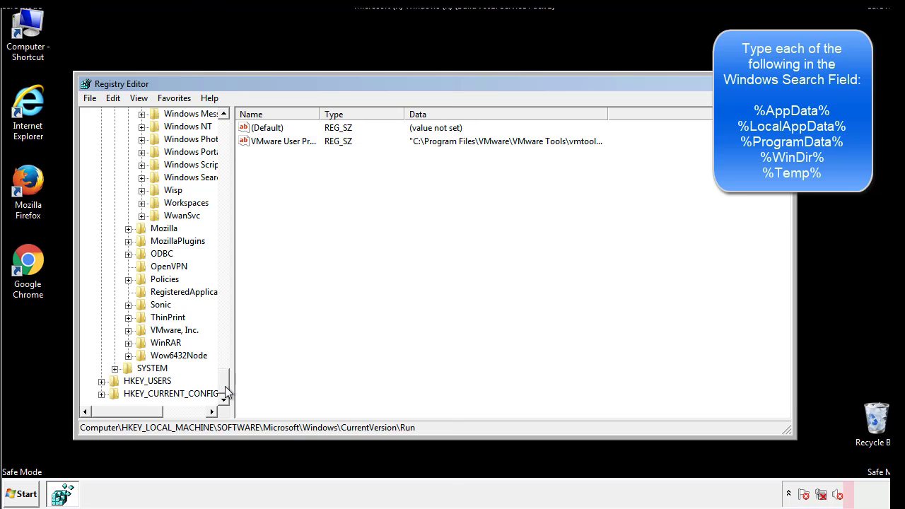
drag(228, 392, 230, 134)
click(101, 153)
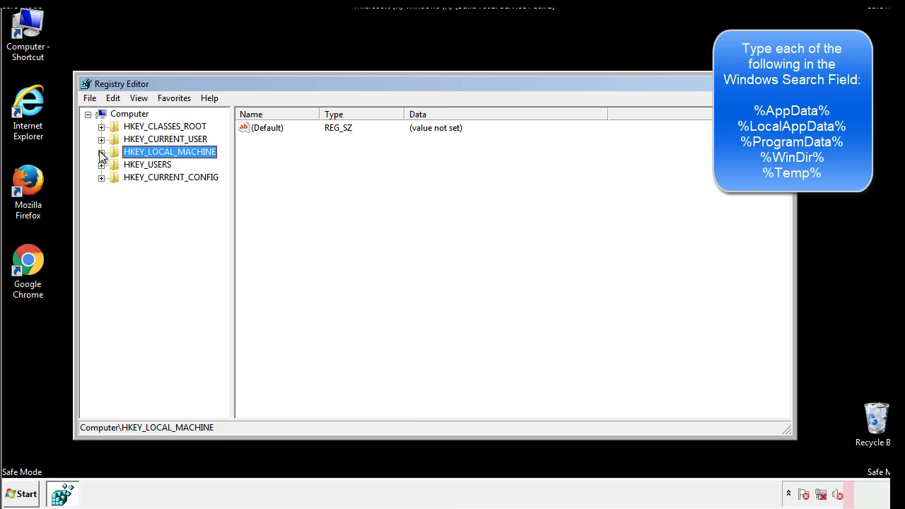
Step: Open HKEY_CURRENT_USER\Software\Microsoft\Windows\CurrentVersion\Run and check its entries for suspicious startup values
click(101, 139)
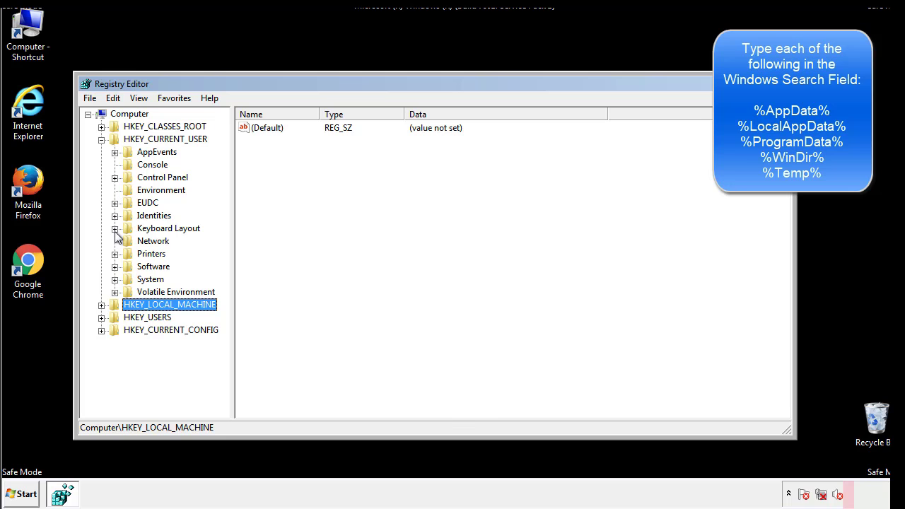
click(115, 267)
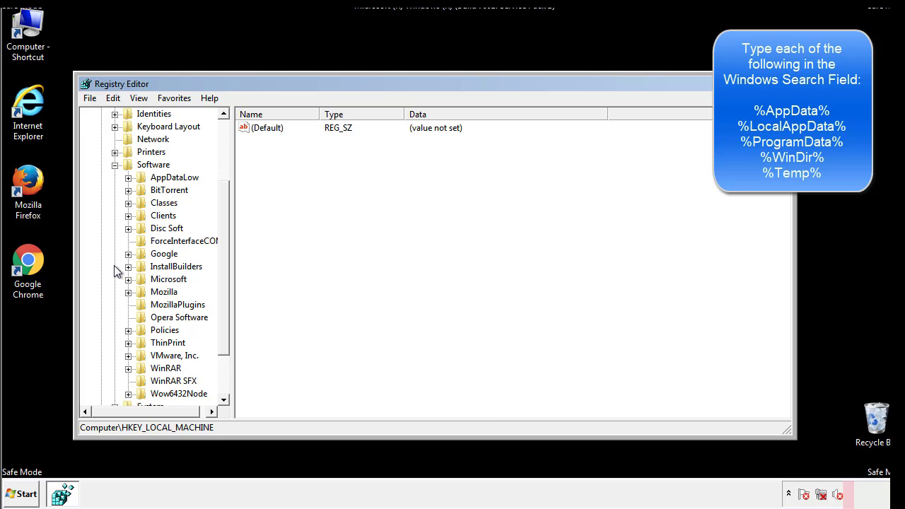
drag(222, 256, 222, 269)
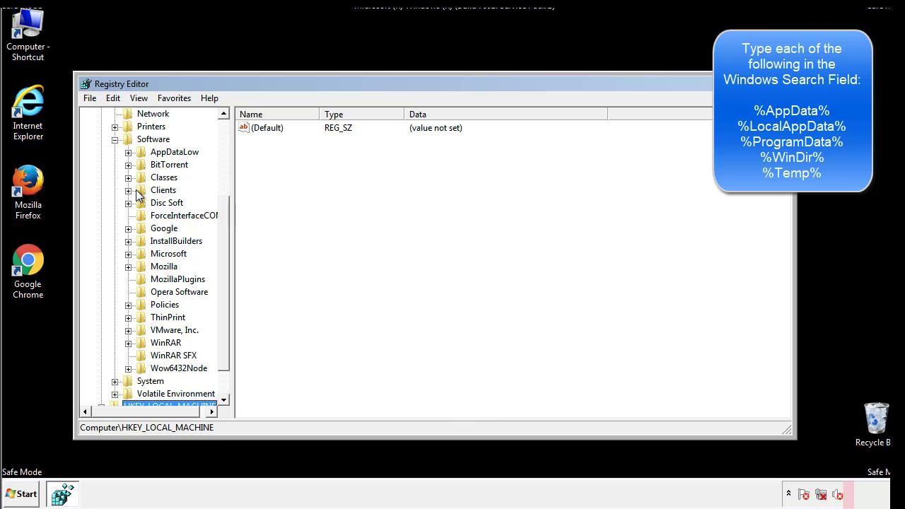
click(128, 253)
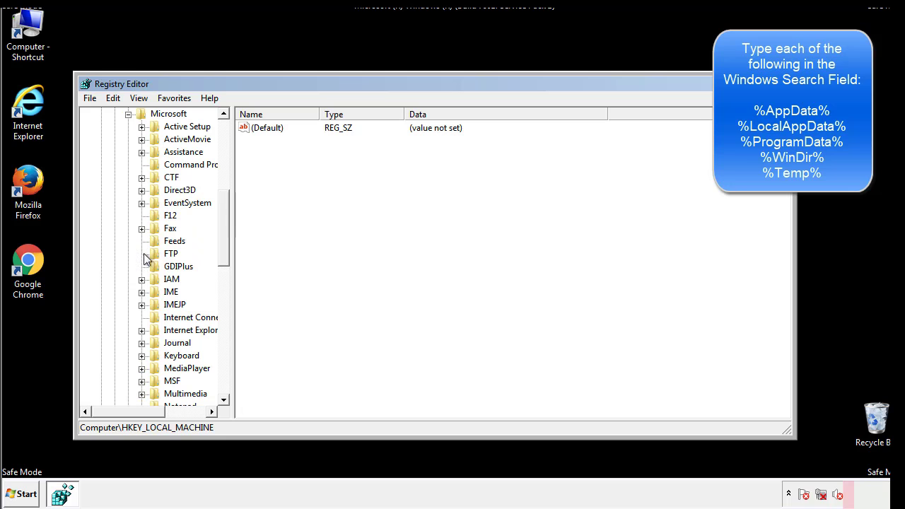
drag(222, 207, 223, 294)
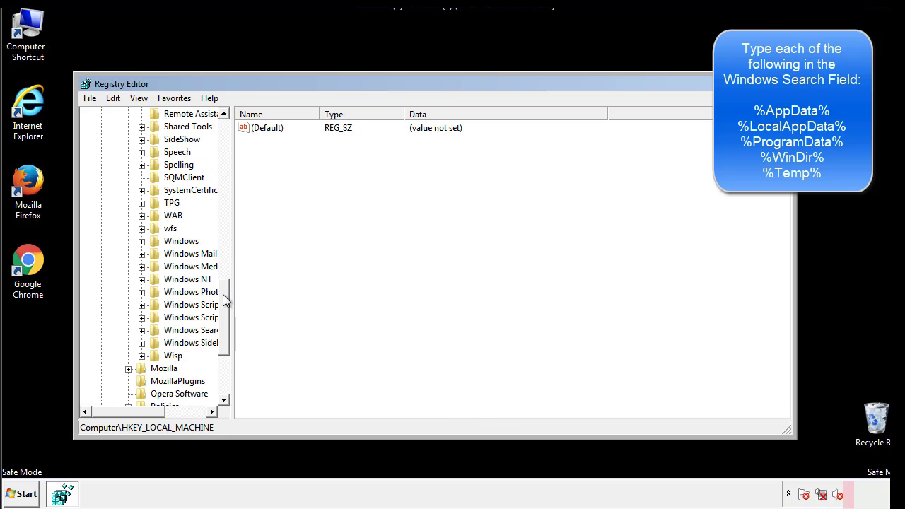
click(142, 242)
click(155, 255)
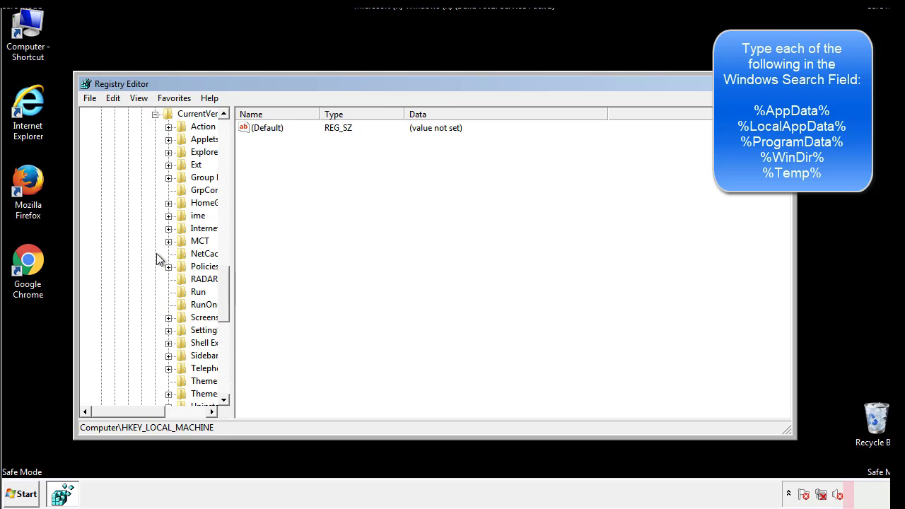
drag(137, 416, 159, 411)
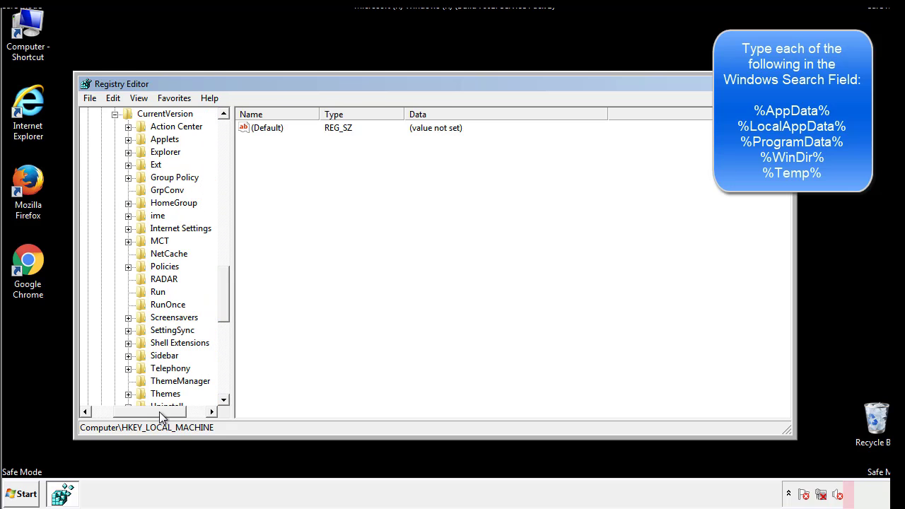
click(157, 292)
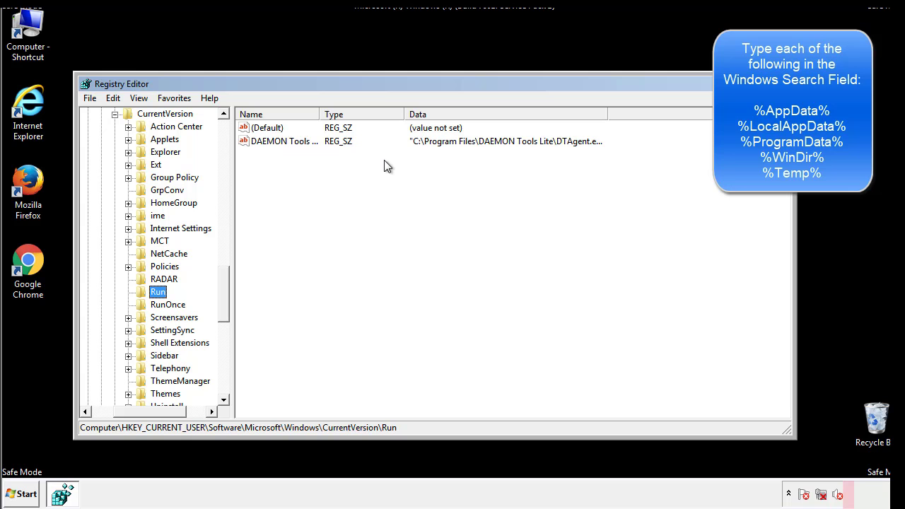
click(415, 168)
Step: Collapse the Windows key under HKEY_CURRENT_USER\Software\Microsoft and return to the start of the registry tree
drag(150, 409, 132, 411)
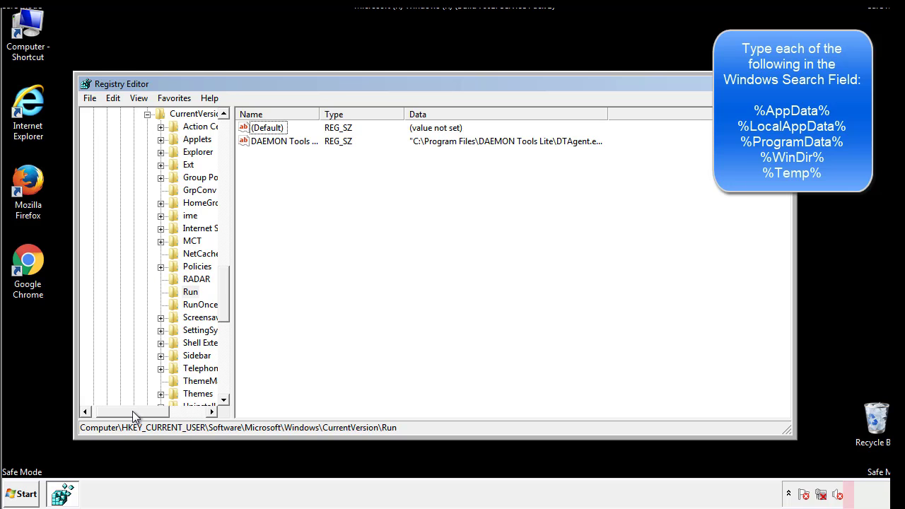
drag(229, 307, 223, 295)
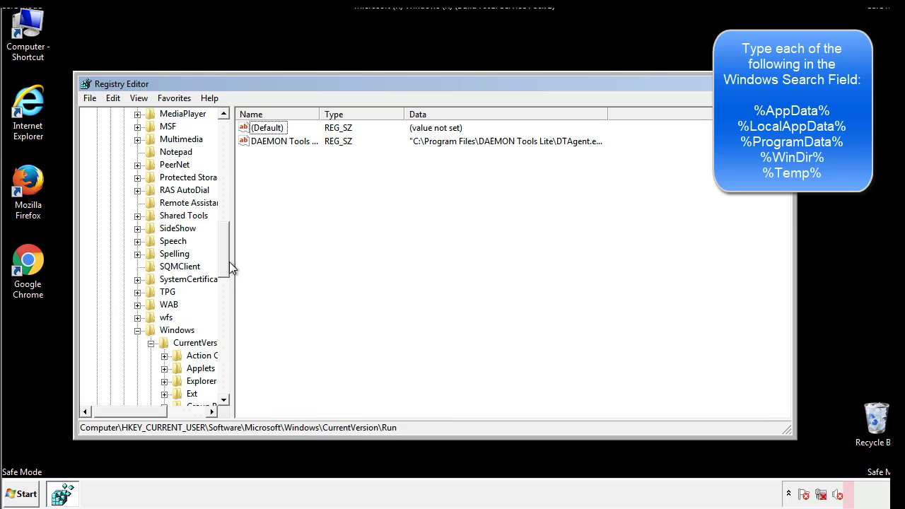
click(137, 330)
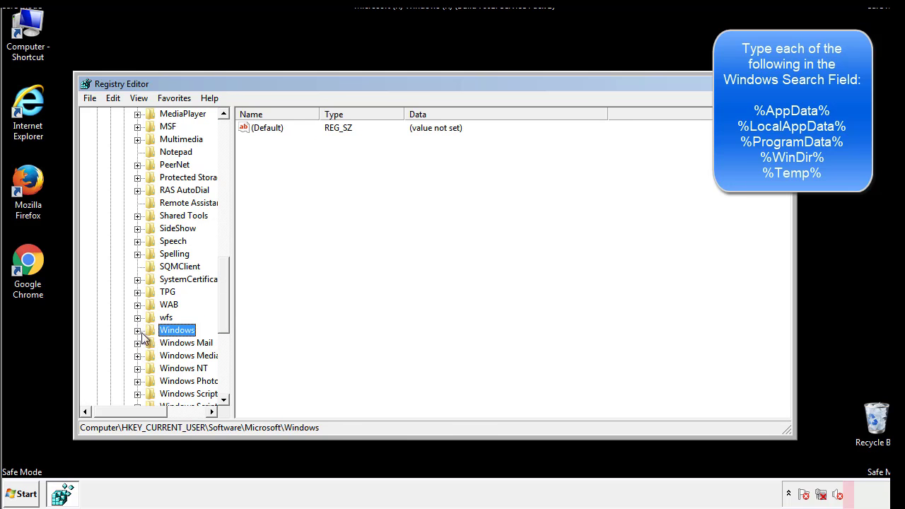
drag(227, 315, 228, 175)
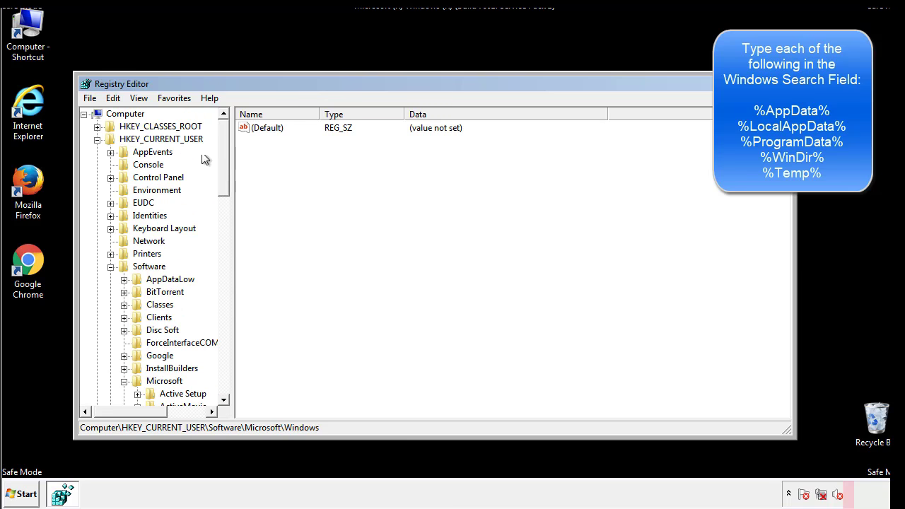
Step: Search the registry's keys, values and data for %temp%
click(113, 99)
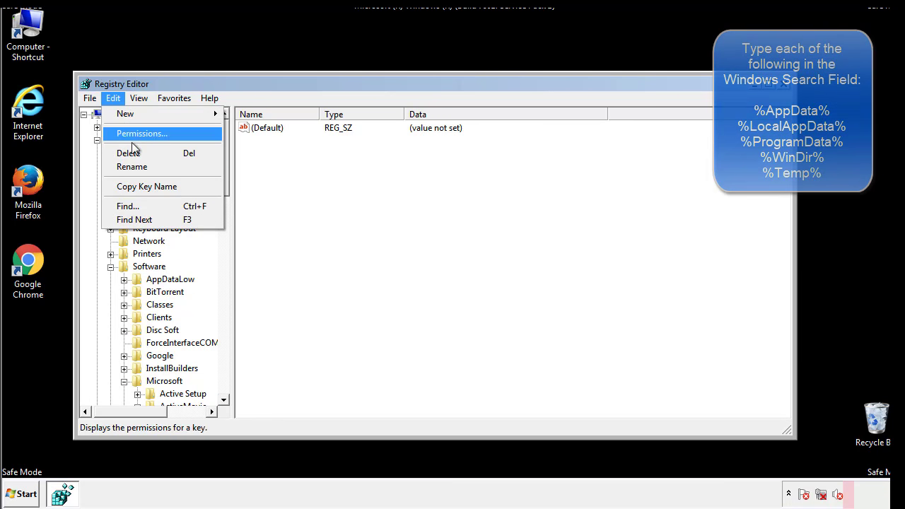
click(127, 206)
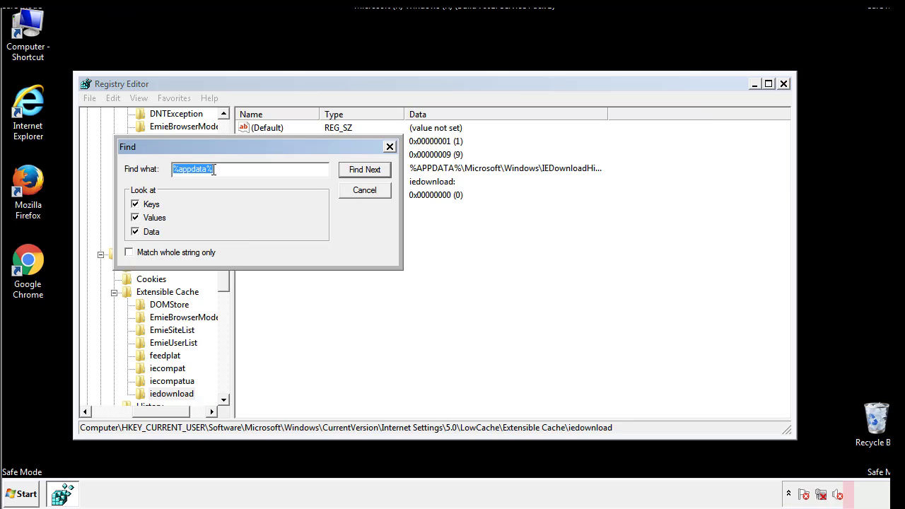
text(%temp%)
key(Return)
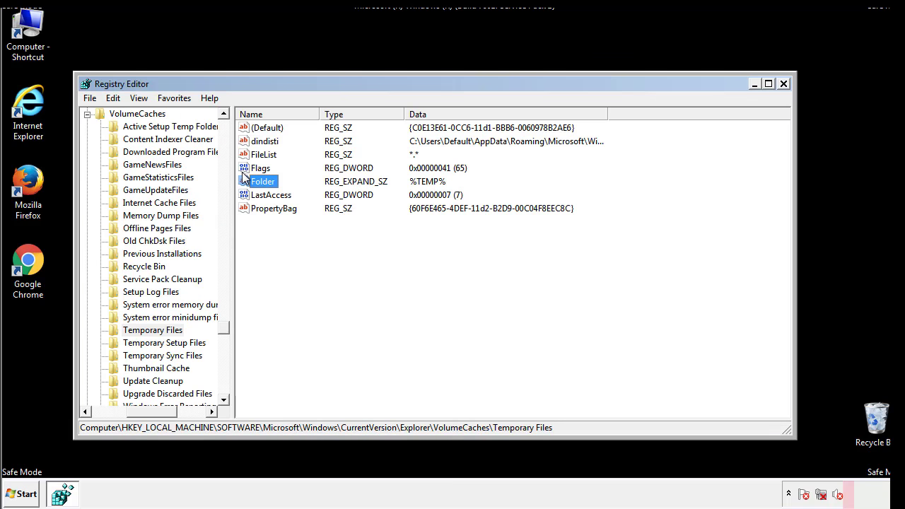
Step: Permanently delete all values in the VolumeCaches\Temporary Files key and close the Registry Editor
click(369, 241)
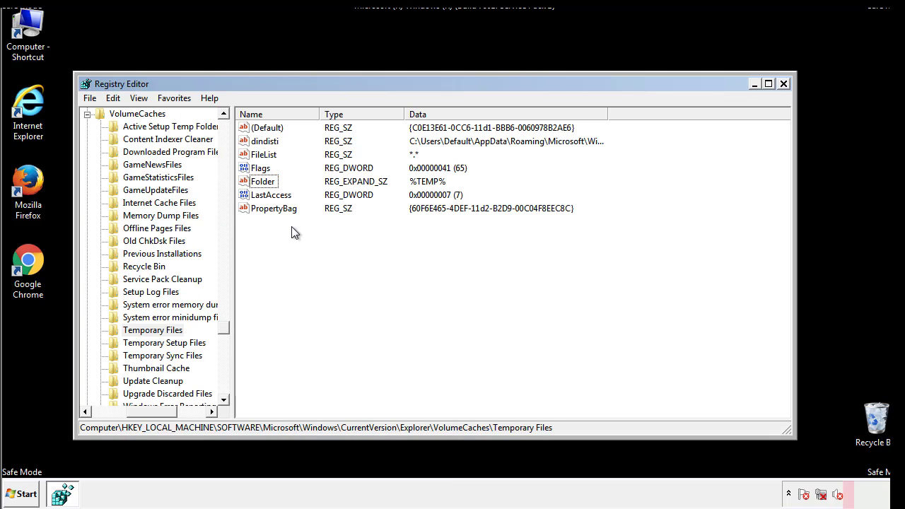
drag(290, 226, 256, 127)
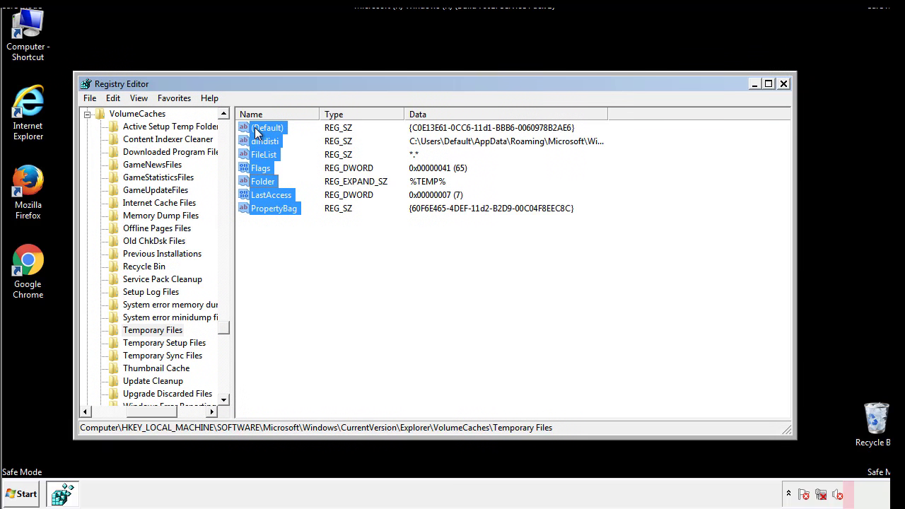
right_click(256, 130)
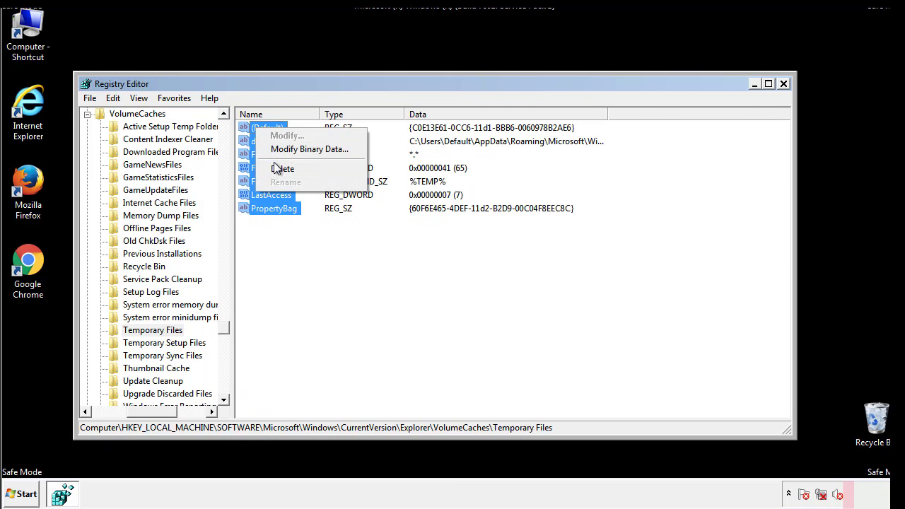
click(276, 170)
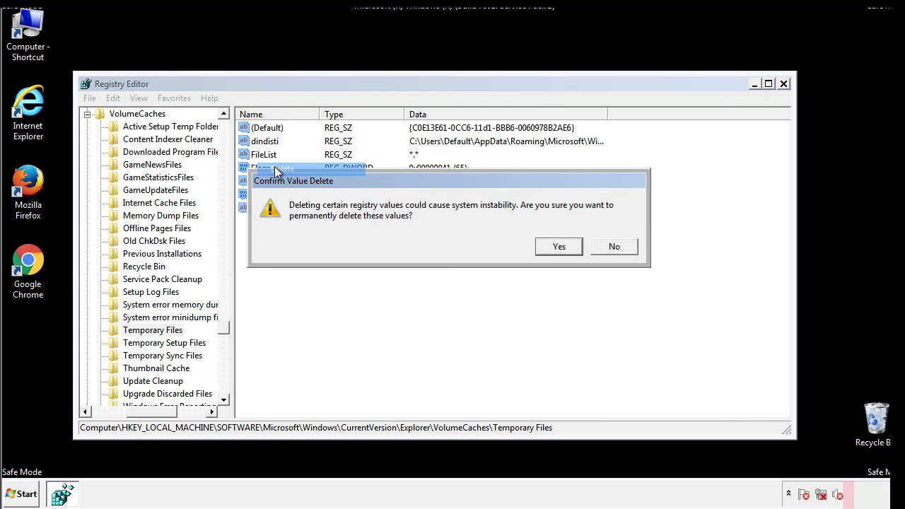
click(577, 248)
click(312, 170)
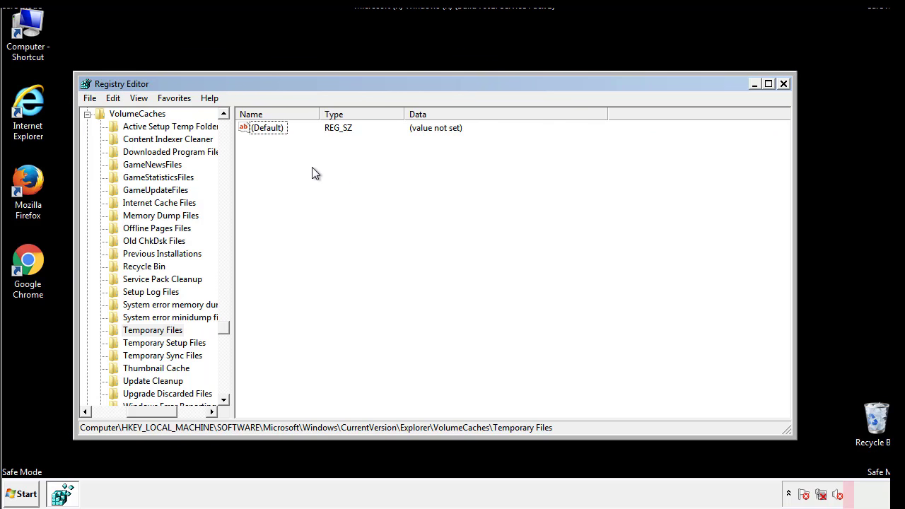
click(784, 85)
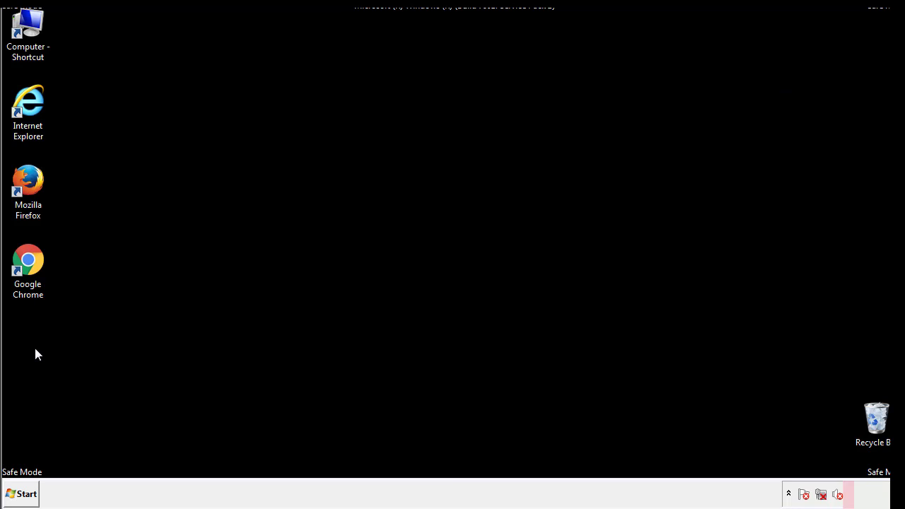
Step: Find and launch msconfig to open the System Configuration utility
click(18, 495)
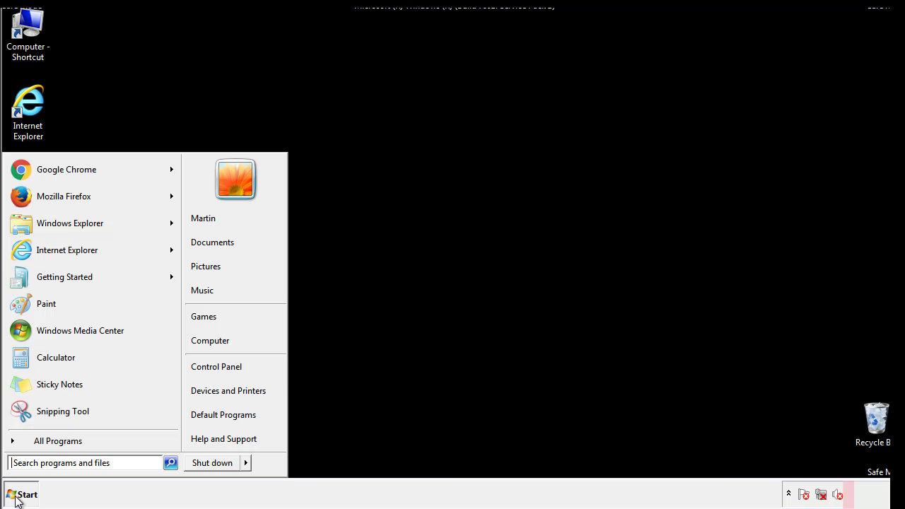
click(49, 464)
text(mscon)
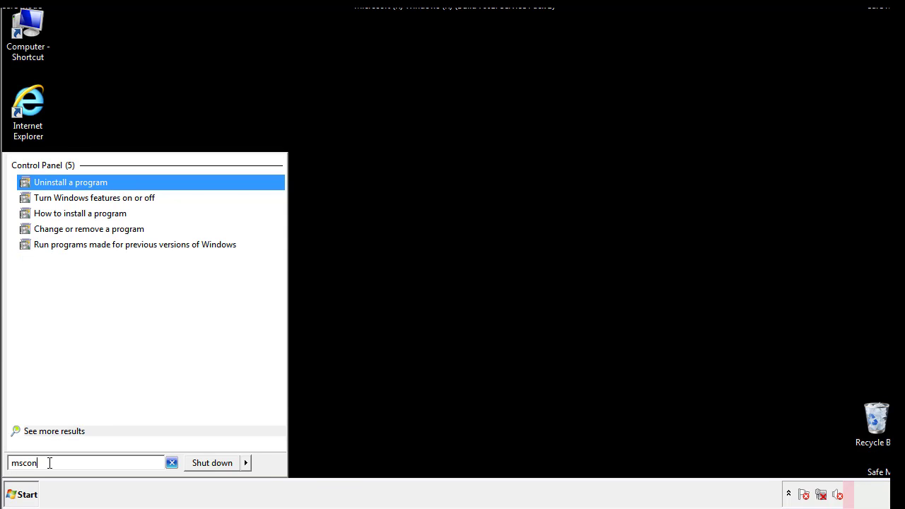
text(fig)
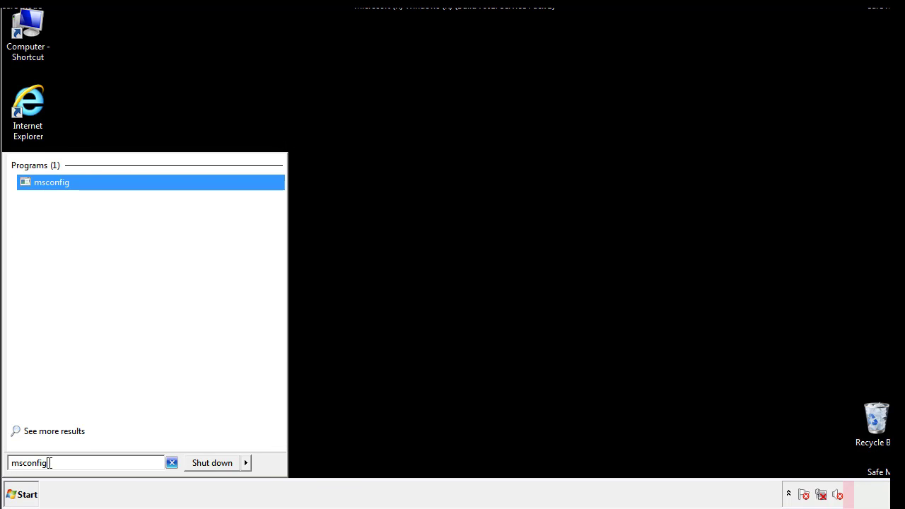
key(Return)
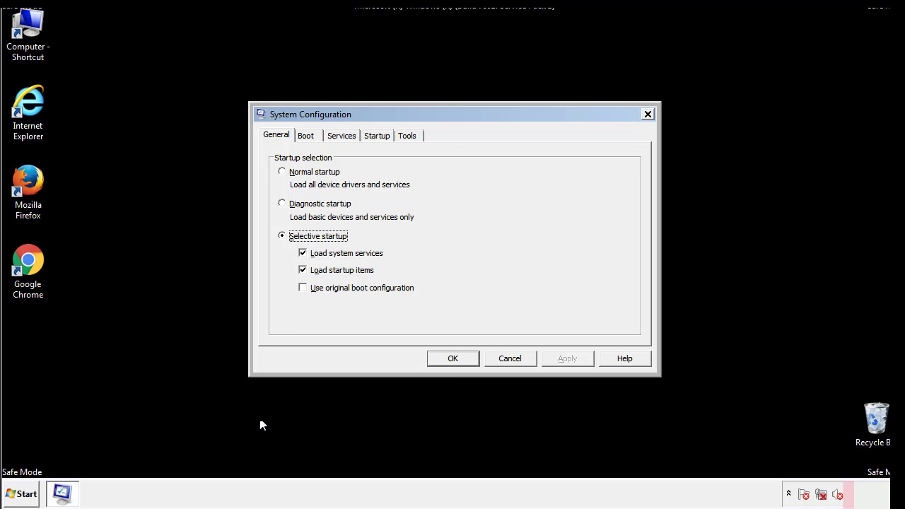
Step: Disable Safe boot for Windows 7, apply the change and restart the computer
click(309, 135)
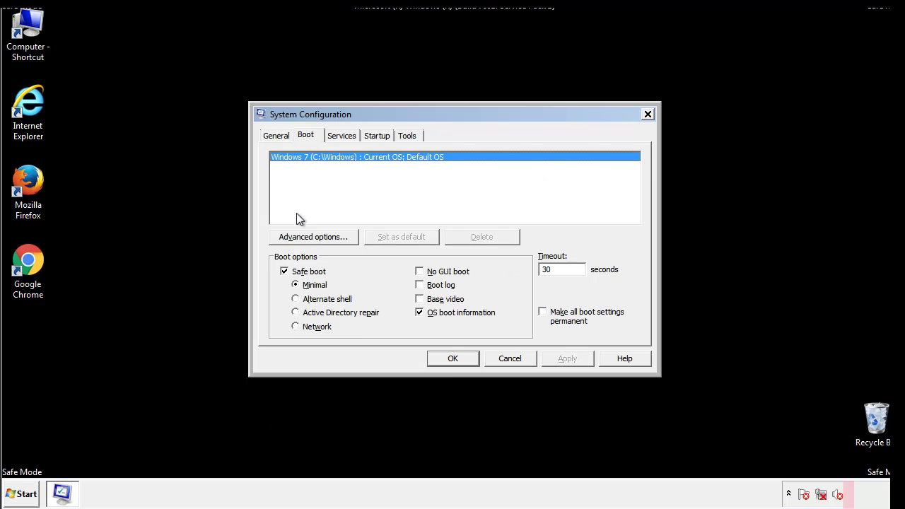
click(287, 274)
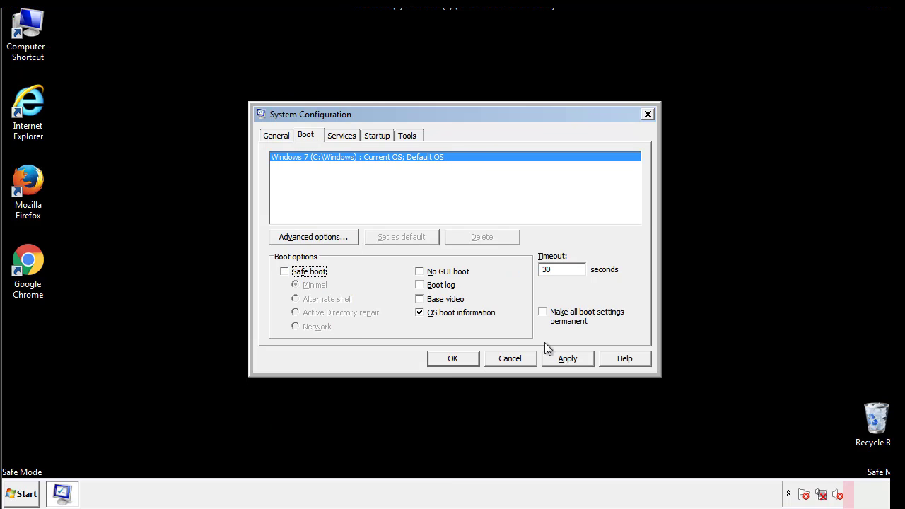
click(569, 357)
click(451, 358)
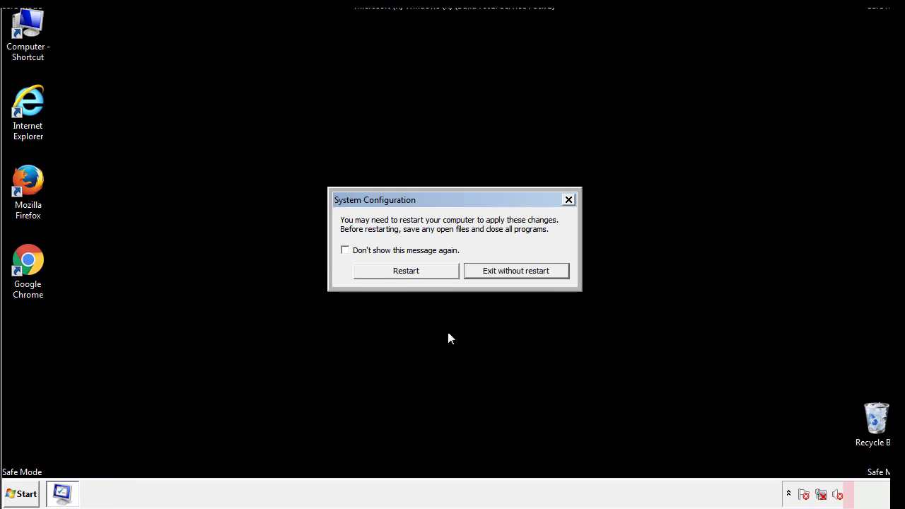
click(419, 275)
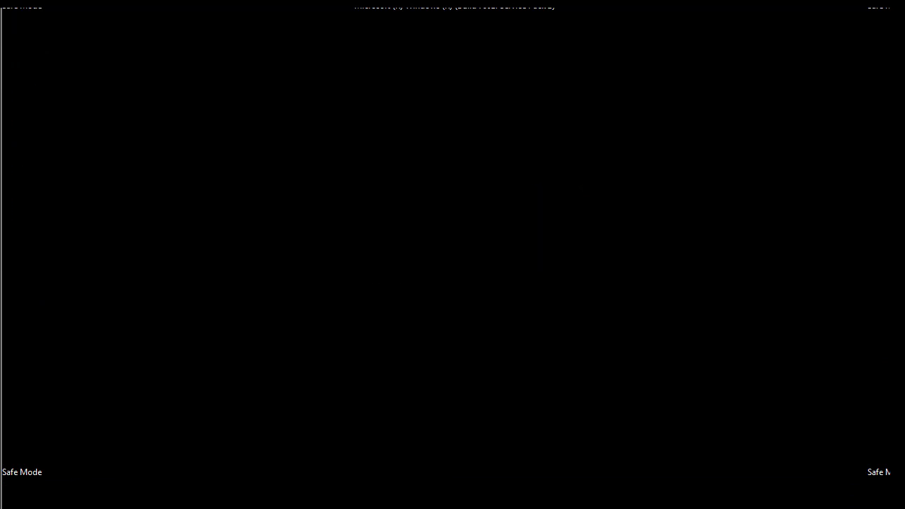